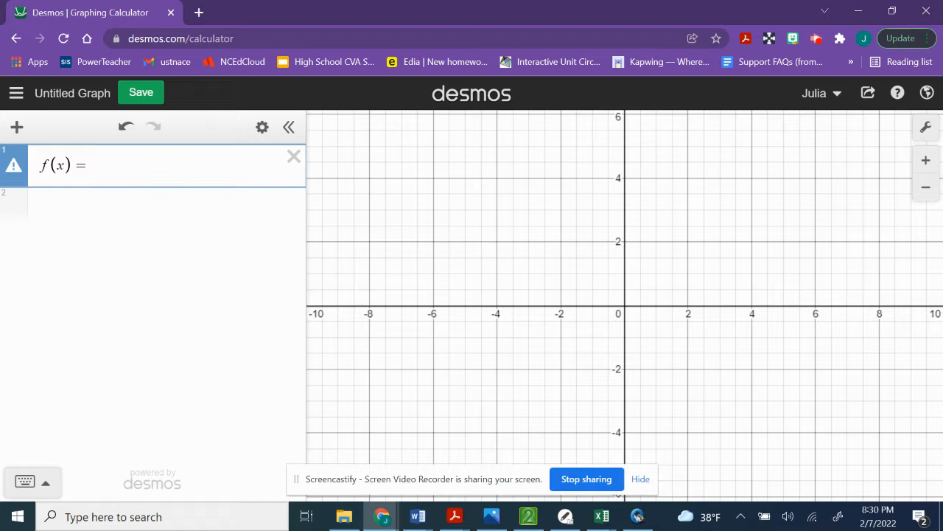
# Step: Complete the f(x) definition as 2x + 8, restricted to the domain x ≤ −2
pyautogui.write('2x')
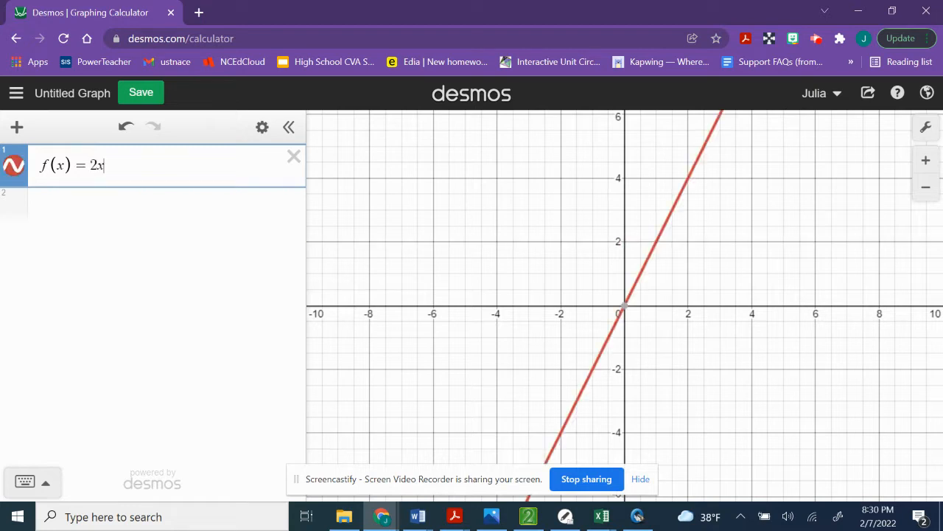
pyautogui.write(' + 8')
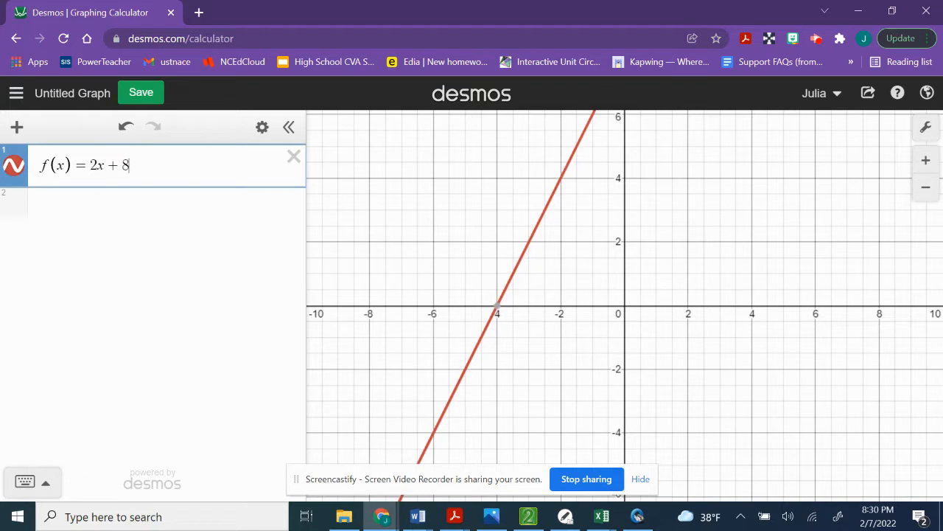
pyautogui.write('{')
pyautogui.write('x')
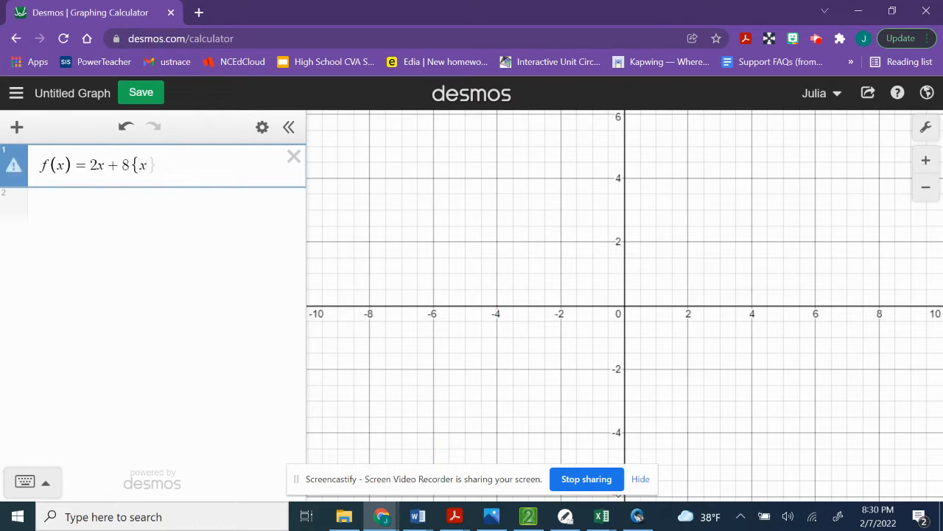
pyautogui.click(27, 483)
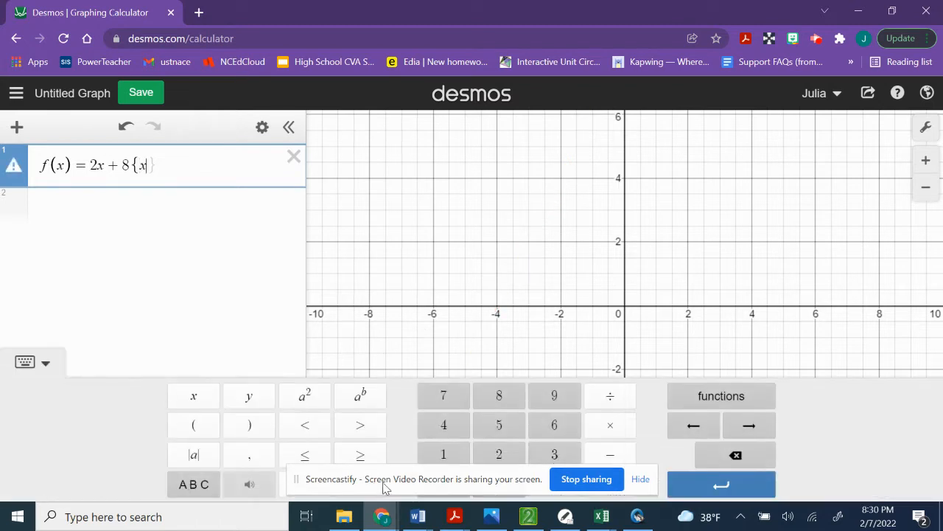
pyautogui.click(305, 454)
pyautogui.write('-2')
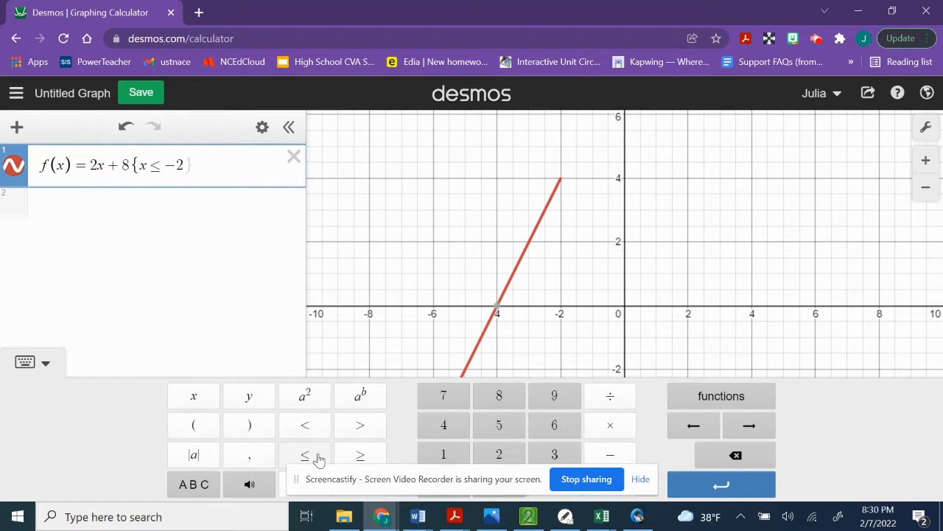
pyautogui.press('Return')
pyautogui.write('[')
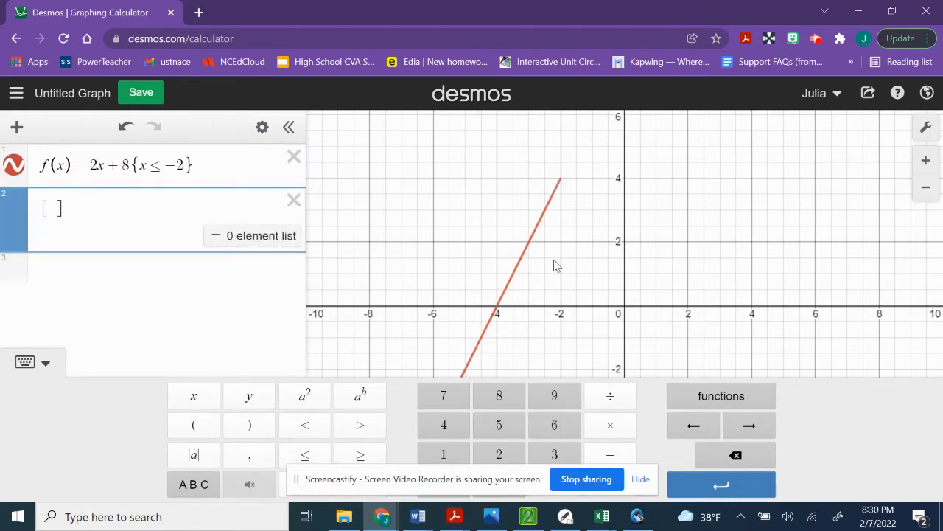
pyautogui.click(562, 182)
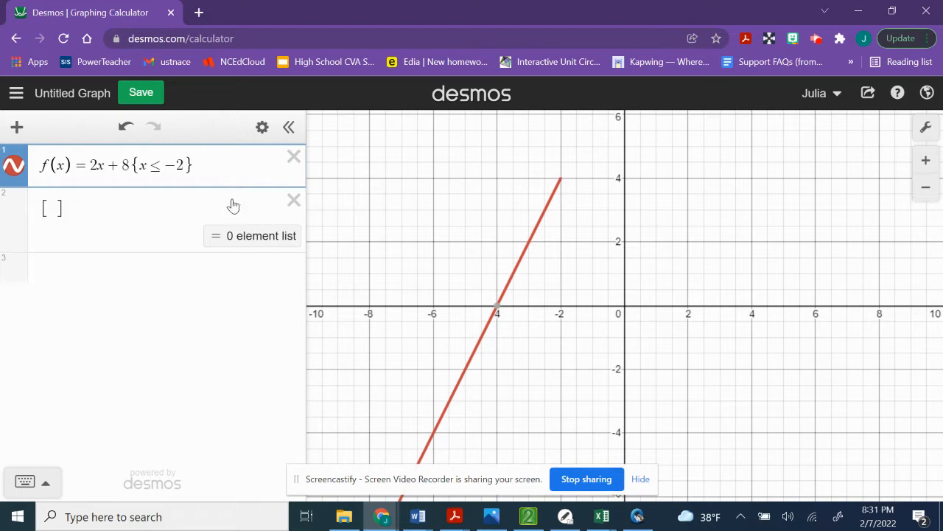
pyautogui.click(294, 202)
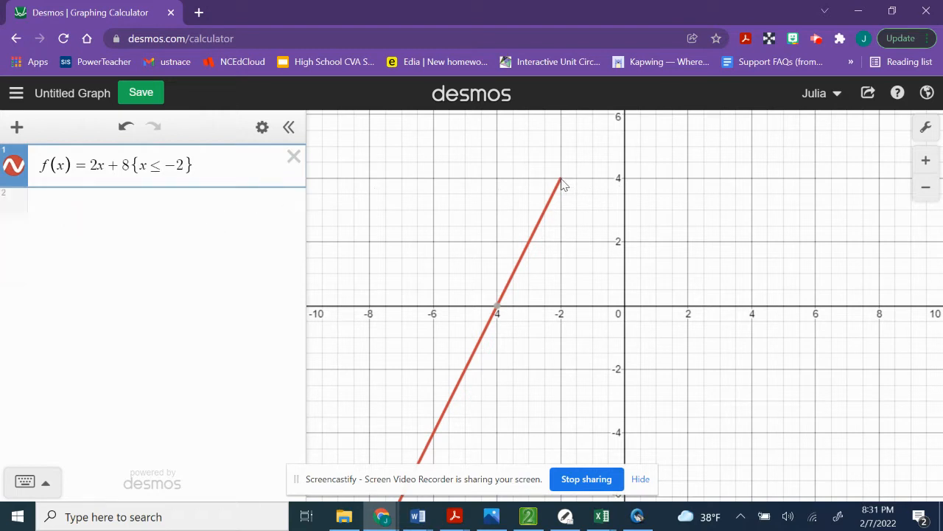
# Step: Define a second function g(x) = x² − 3 in a new expression line and open a domain restriction after it
pyautogui.moveTo(562, 183)
pyautogui.click(43, 206)
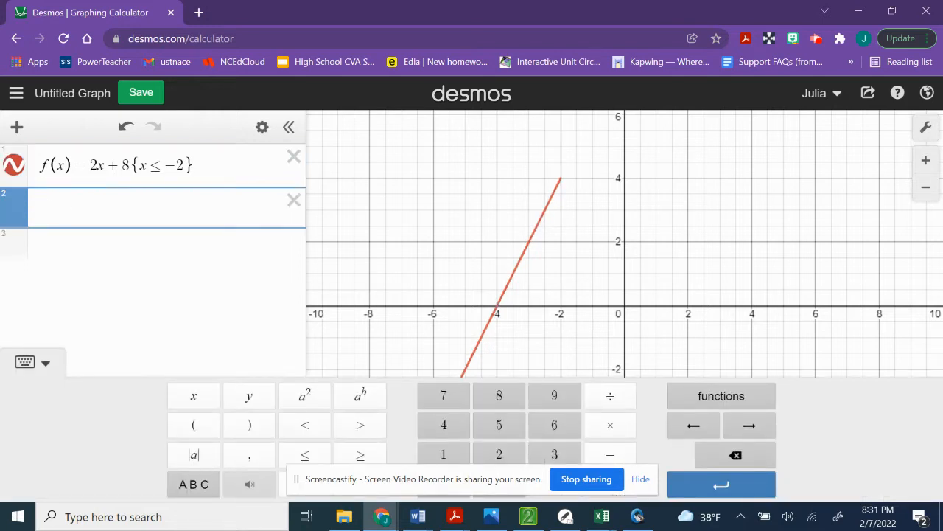
pyautogui.write('g(x)')
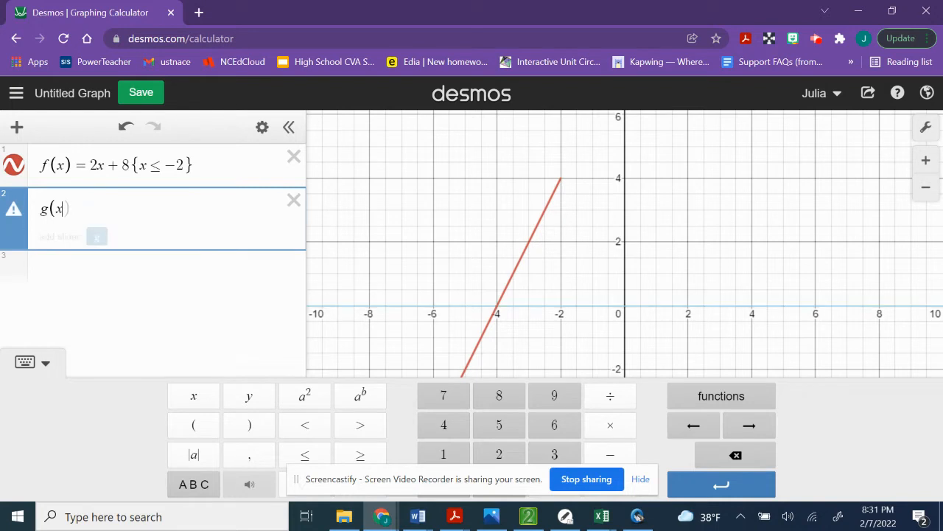
pyautogui.write('=')
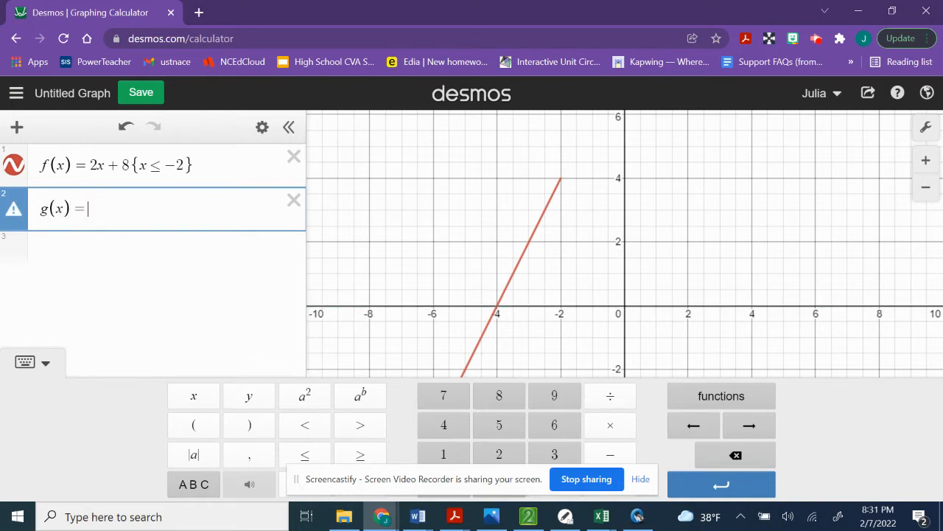
pyautogui.write('x^2')
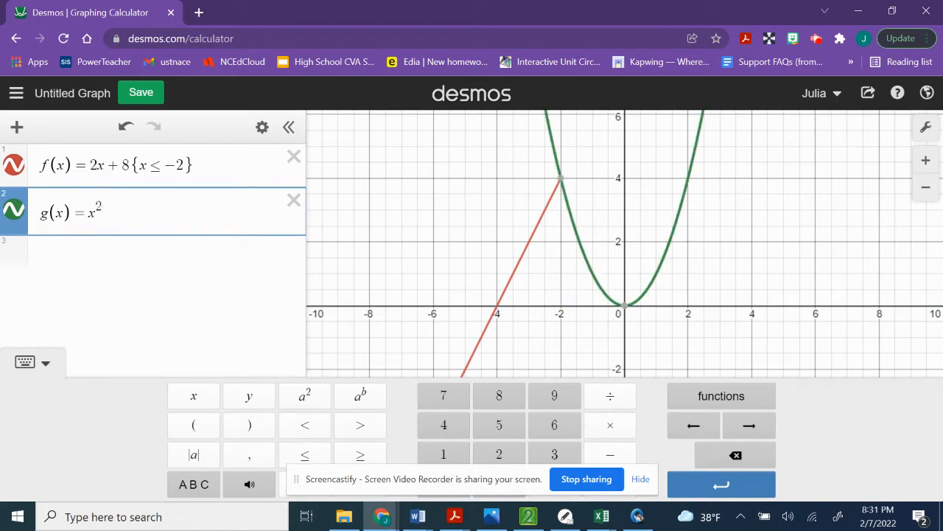
pyautogui.write('-3{')
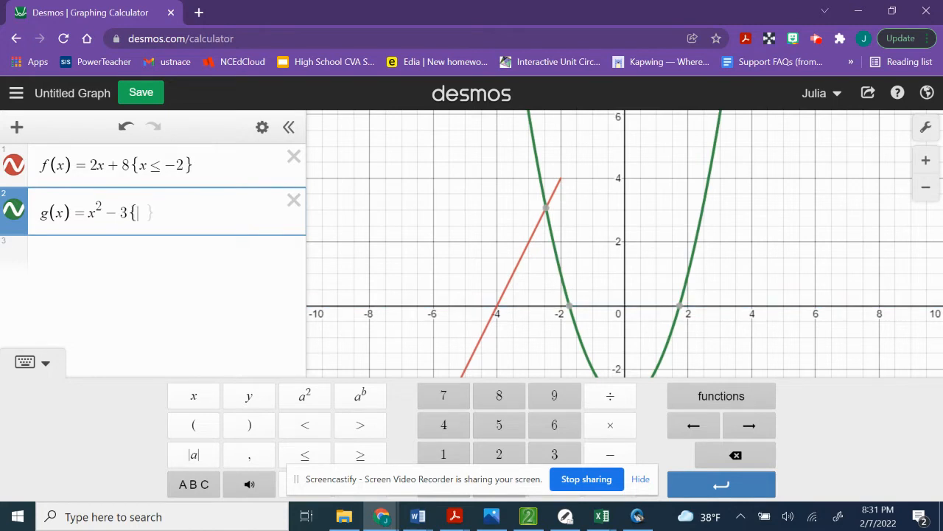
# Step: Restrict the domain of g(x) to −2 < x ≤ 3
pyautogui.write('-2')
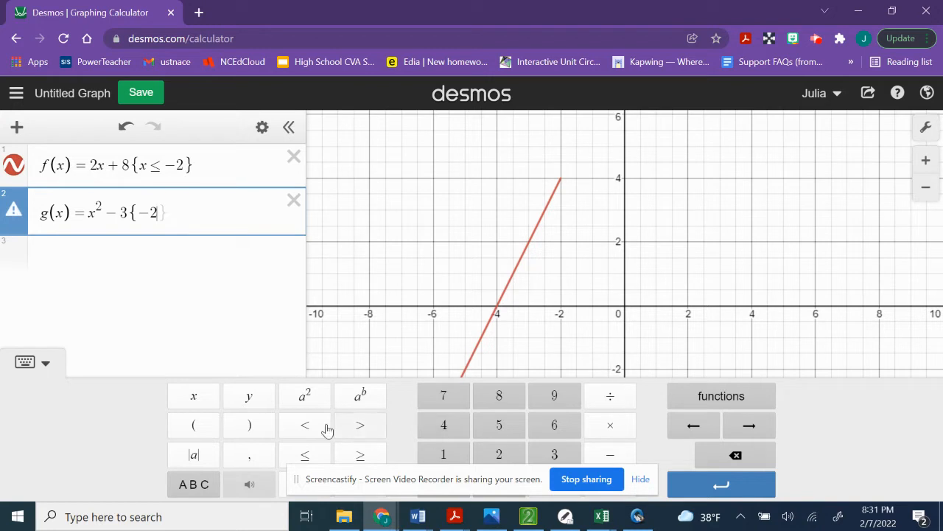
pyautogui.click(305, 425)
pyautogui.write('x')
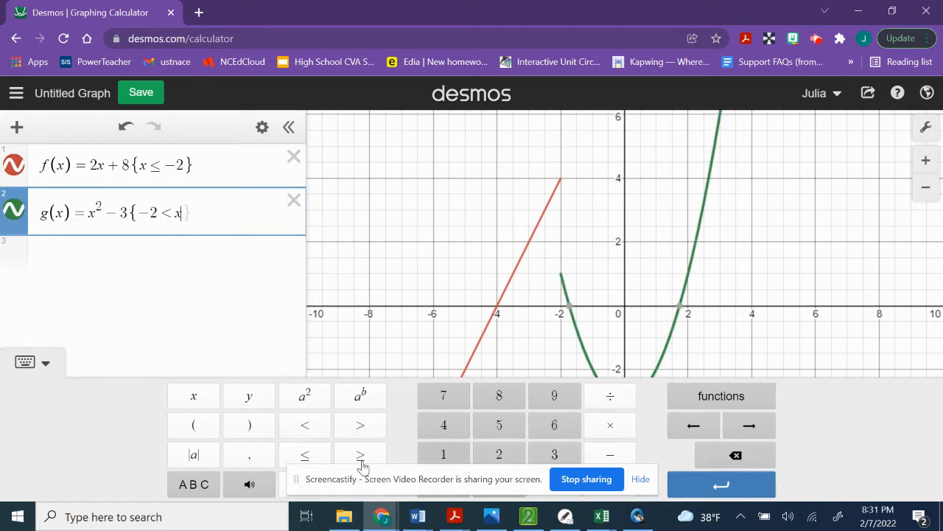
pyautogui.click(306, 457)
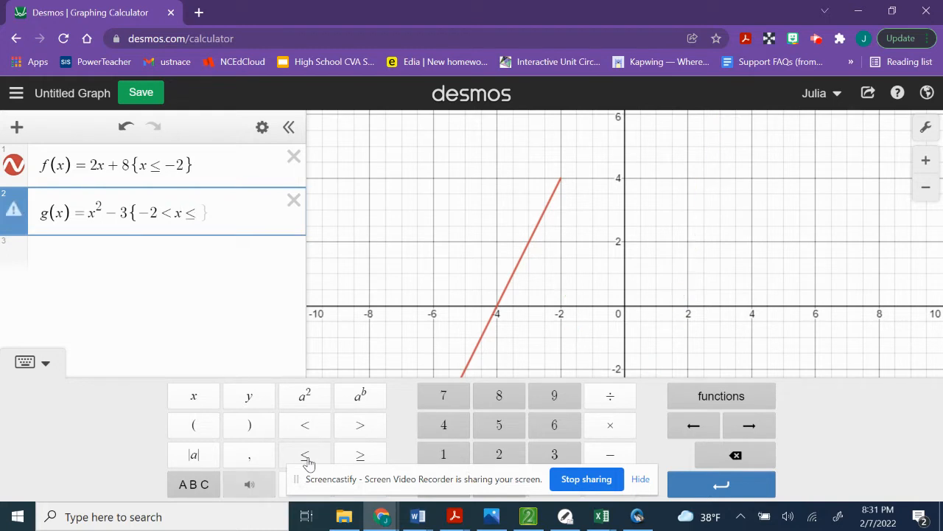
pyautogui.write('3')
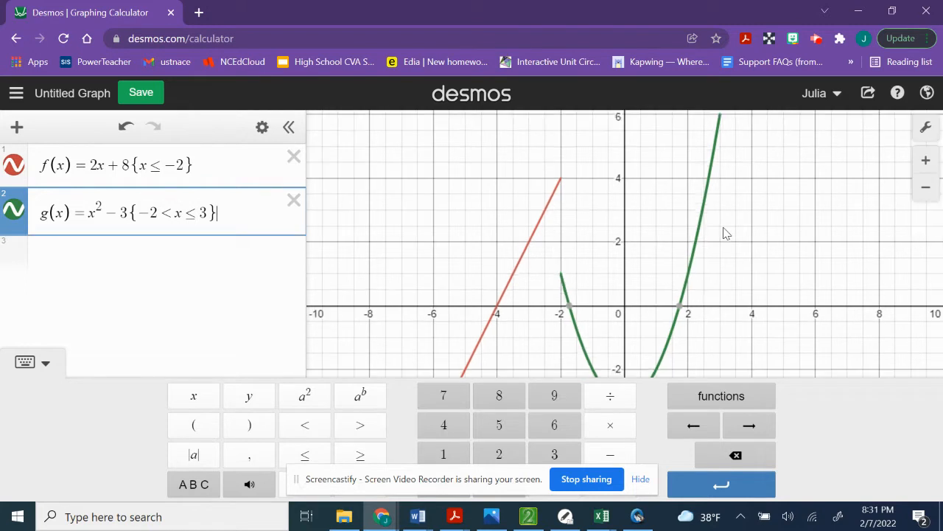
# Step: Inspect both endpoints of the g(x) parabola, at x = −2 and x = 3, to see whether each is open or closed
pyautogui.scroll(-1, 726, 234)
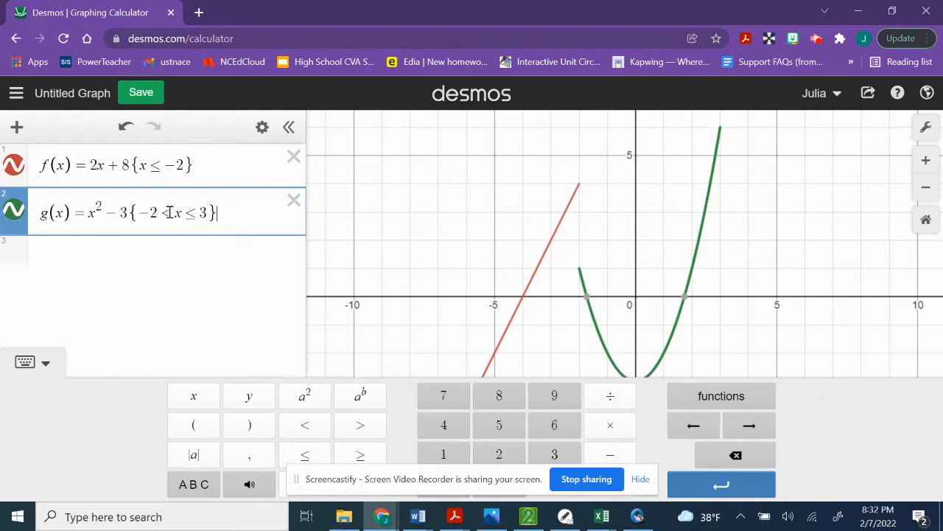
pyautogui.click(580, 270)
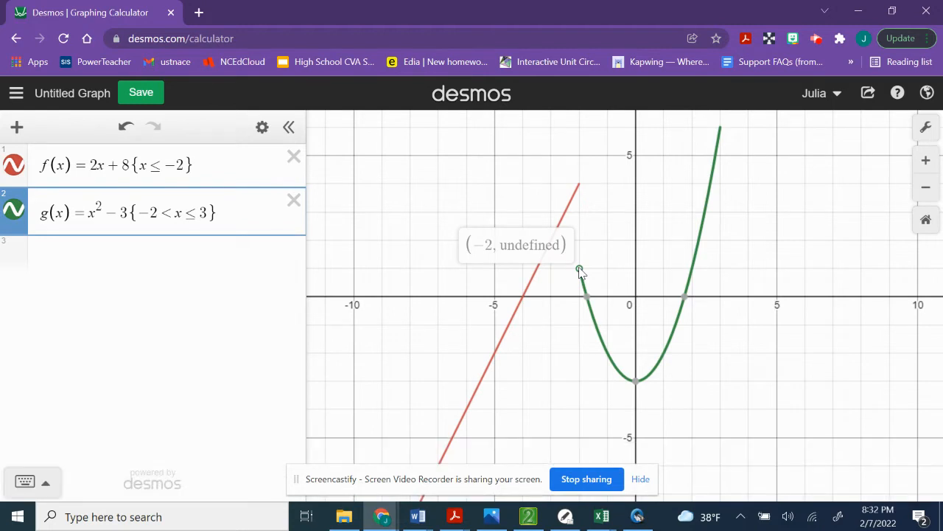
pyautogui.click(580, 273)
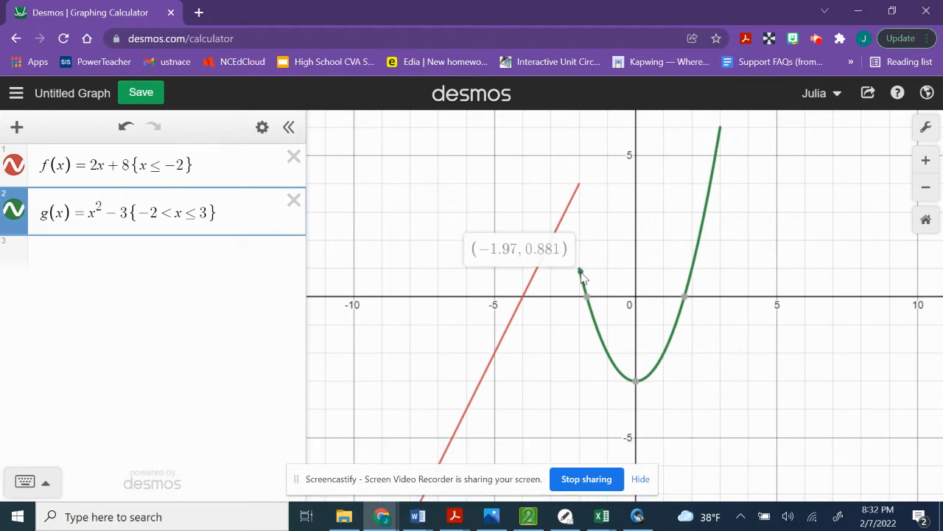
pyautogui.moveTo(580, 271)
pyautogui.mouseDown()
pyautogui.moveTo(585, 294)
pyautogui.moveTo(580, 272)
pyautogui.mouseUp()
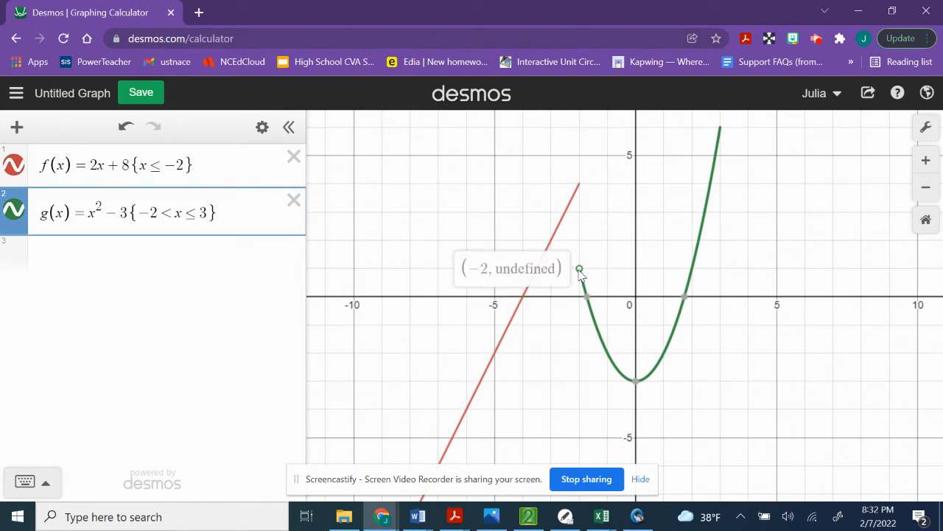
pyautogui.moveTo(579, 272); pyautogui.dragTo(569, 273)
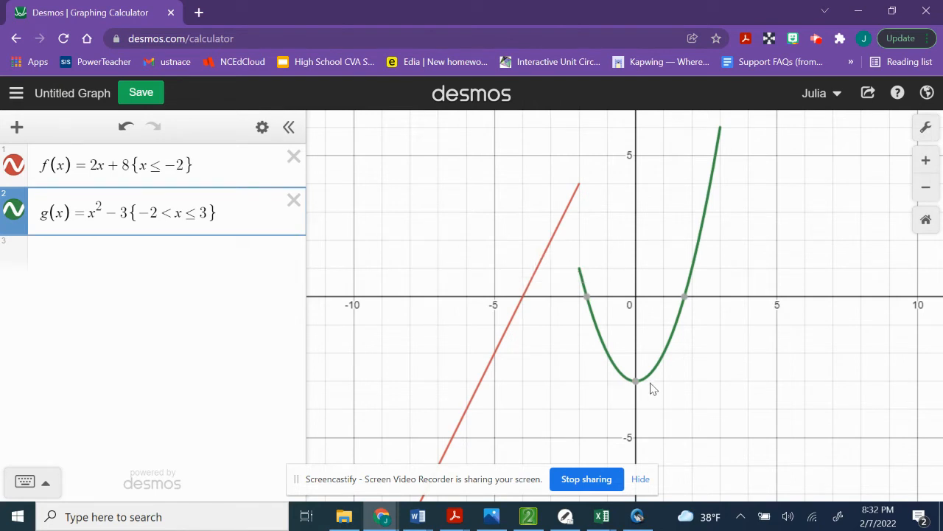
pyautogui.click(722, 129)
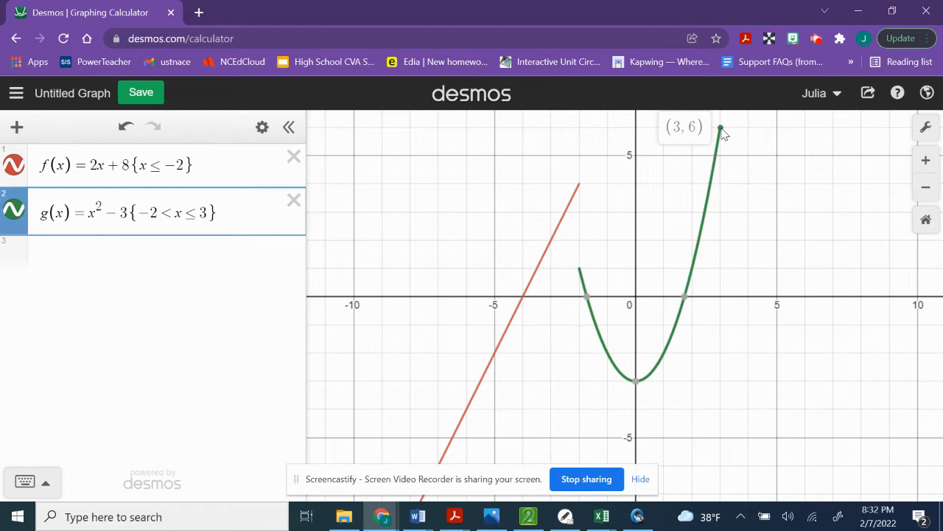
pyautogui.click(721, 131)
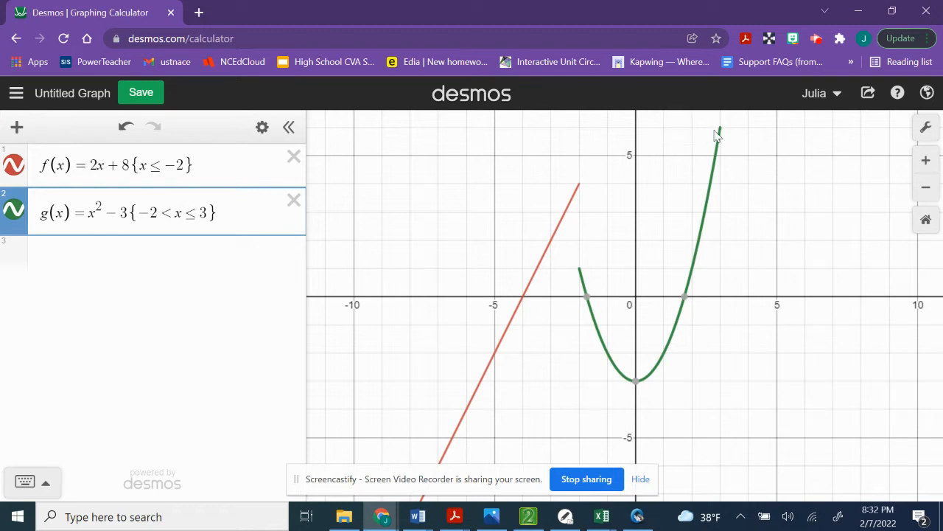
pyautogui.click(721, 130)
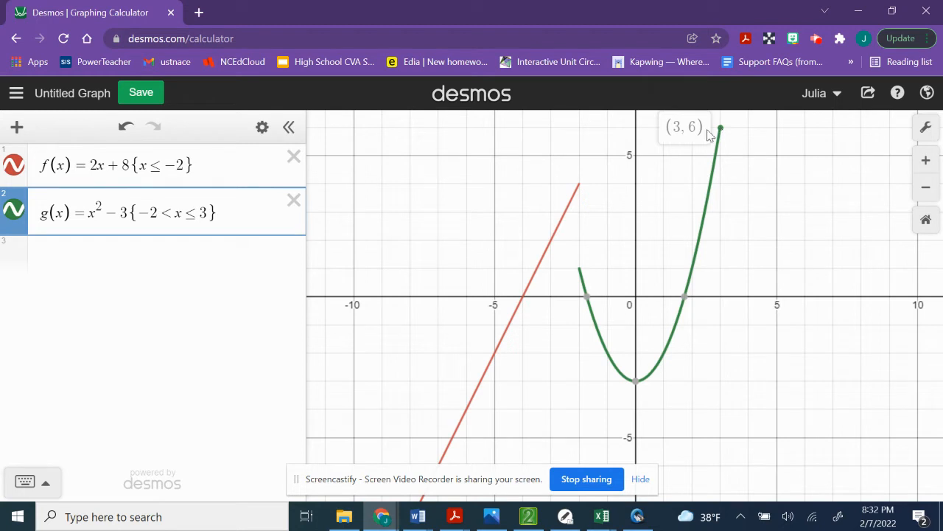
# Step: Define a third function h(x) as the square root of x + 3 in a new expression line
pyautogui.click(67, 261)
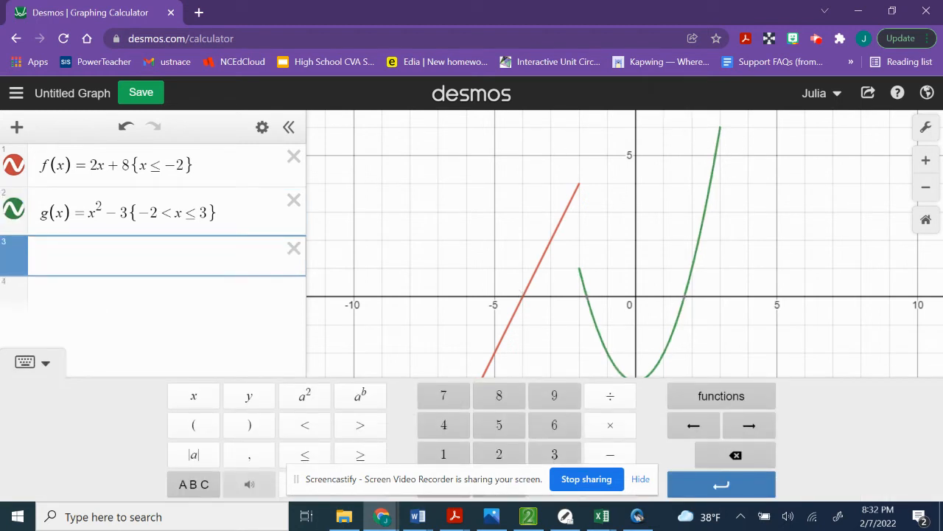
pyautogui.write('h(x')
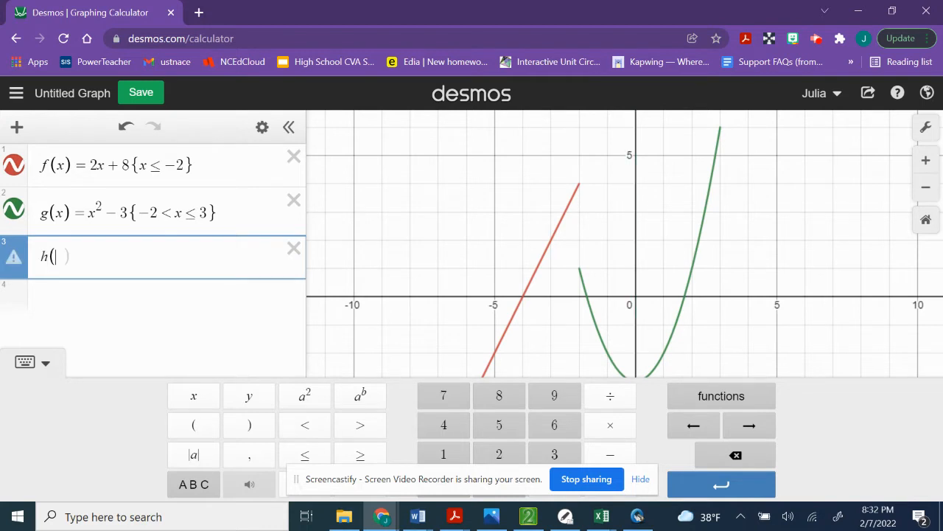
pyautogui.write('0')
pyautogui.press('BackSpace')
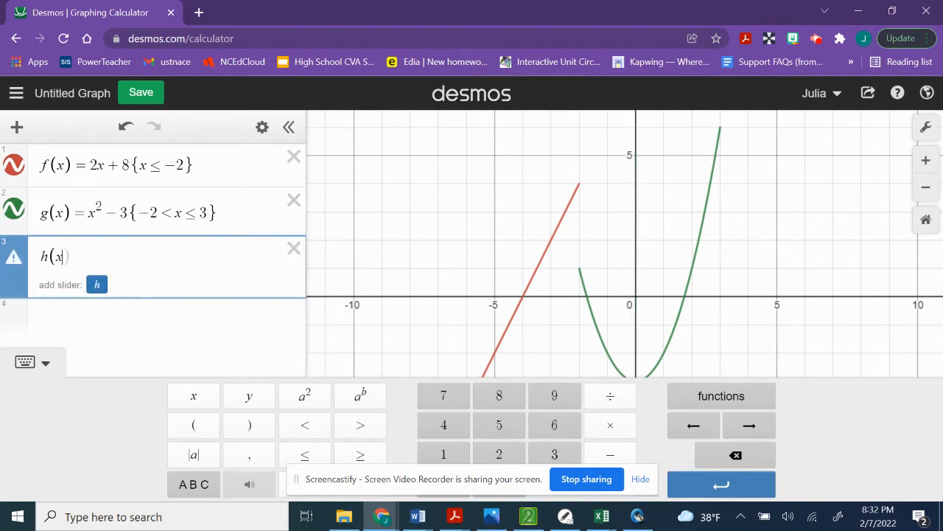
pyautogui.write(')=')
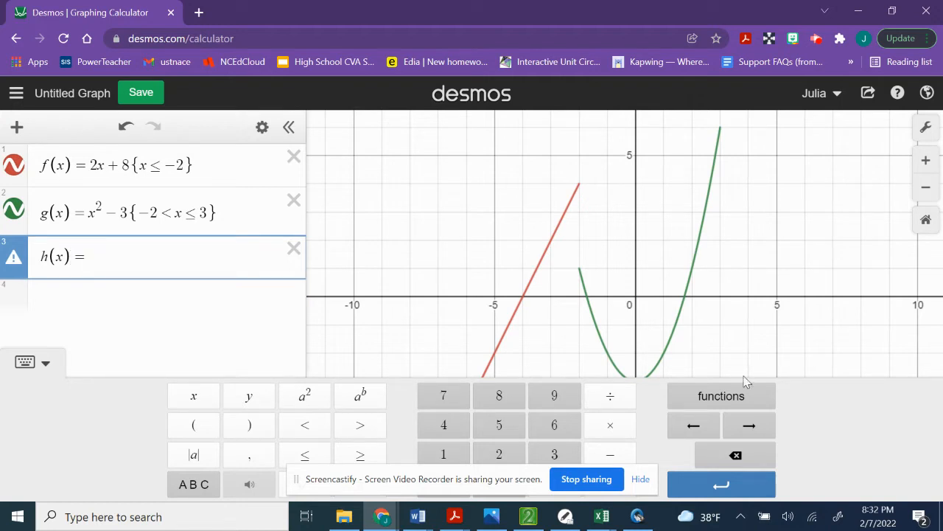
pyautogui.moveTo(550, 479); pyautogui.dragTo(775, 484)
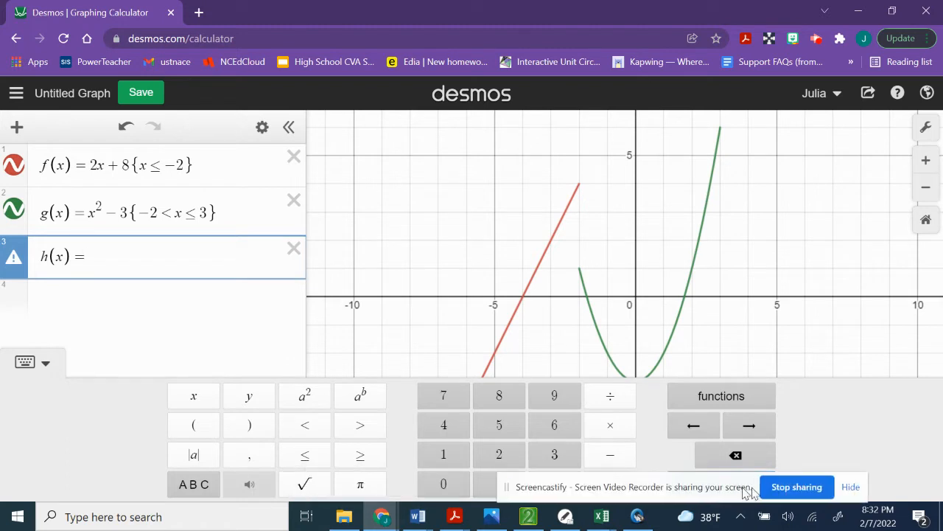
pyautogui.click(314, 490)
pyautogui.write('x ')
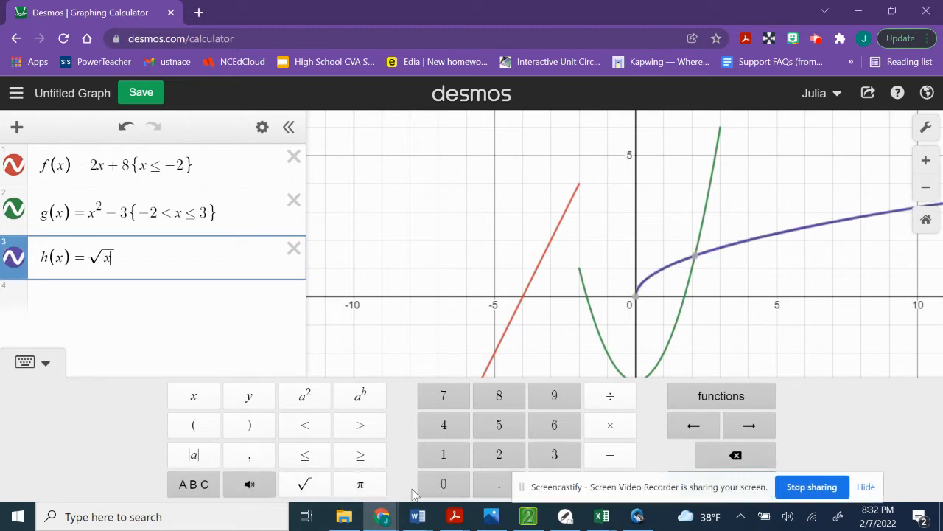
pyautogui.write('+ 3 ')
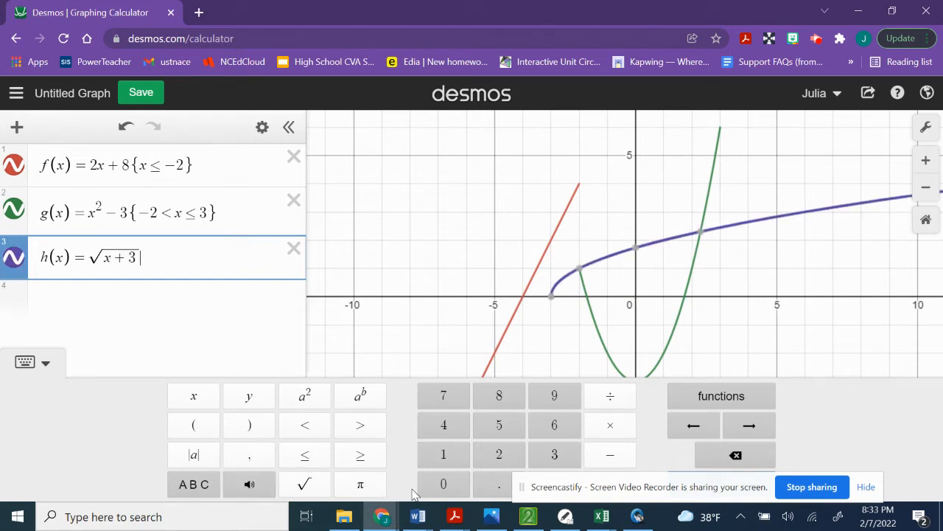
# Step: Restrict the domain of h(x) to x > 3
pyautogui.write('{x.3')
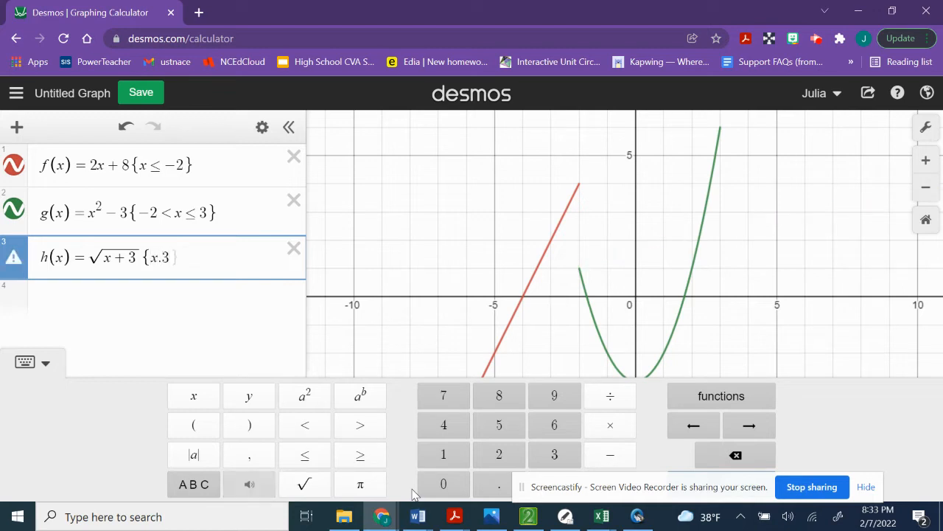
pyautogui.press('Left')
pyautogui.press('BackSpace')
pyautogui.write('> 3')
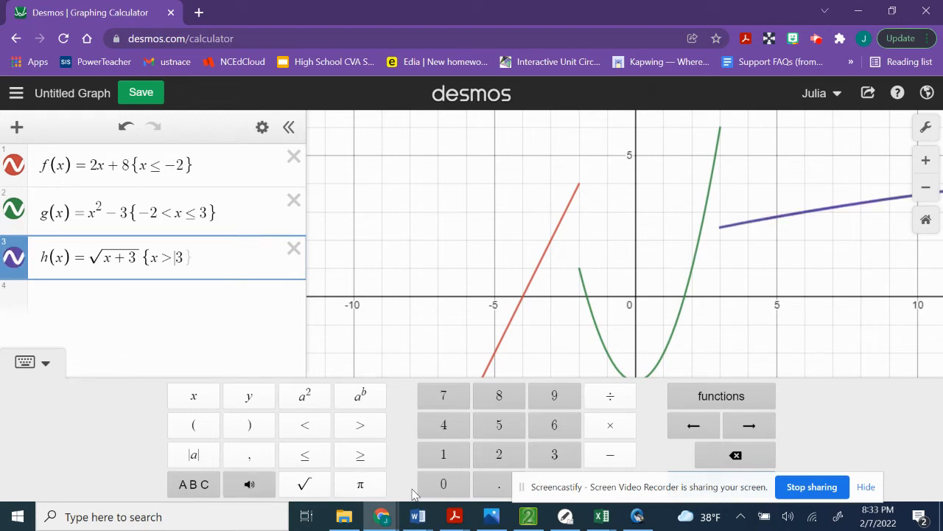
pyautogui.write('}')
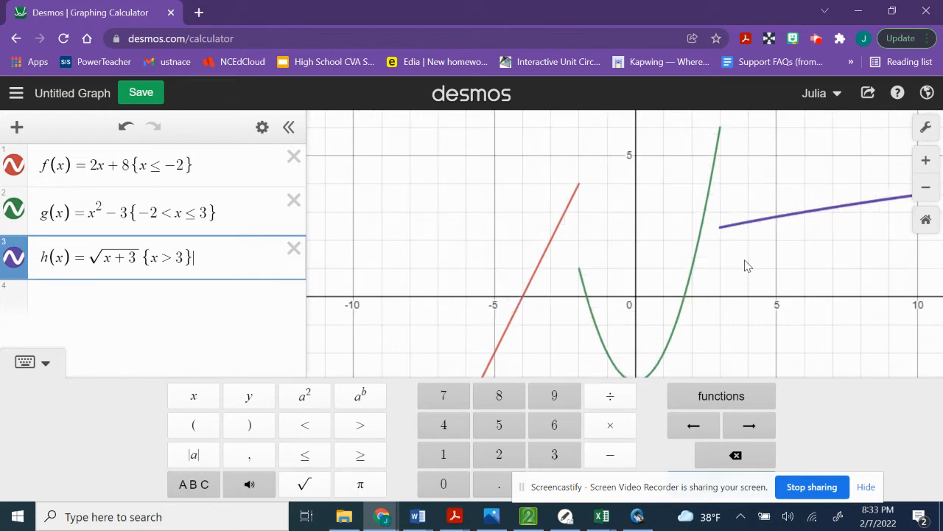
# Step: Trace the f(x) line near x = −5 to read its coordinates on the graph
pyautogui.scroll(-3, 744, 266)
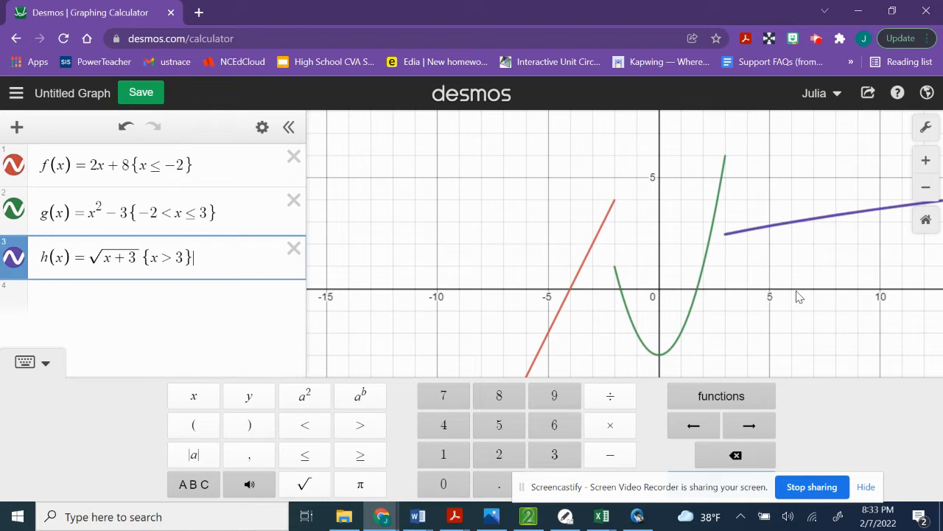
pyautogui.click(793, 225)
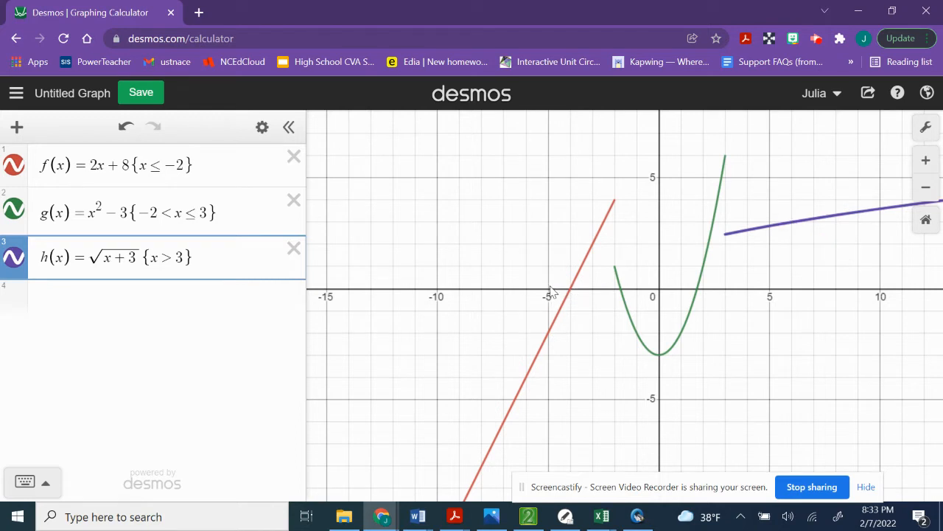
pyautogui.click(551, 336)
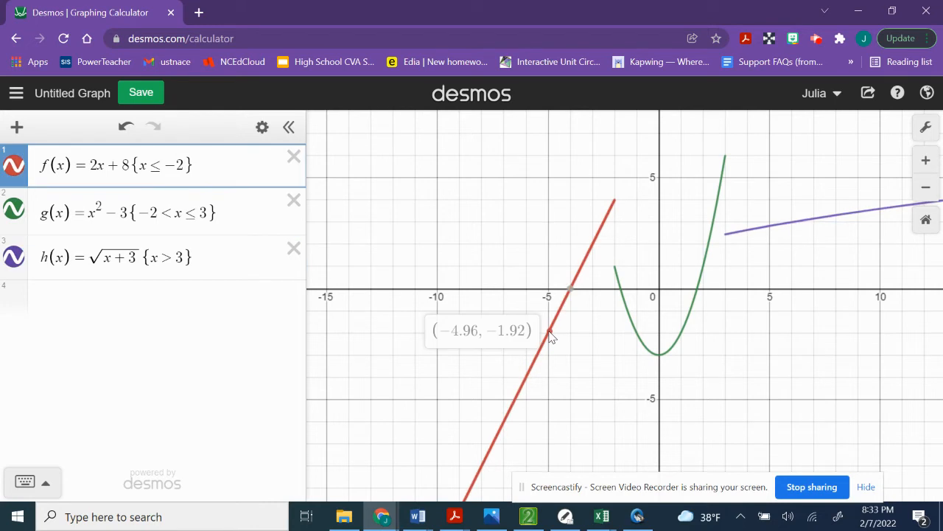
pyautogui.moveTo(552, 336); pyautogui.dragTo(552, 336)
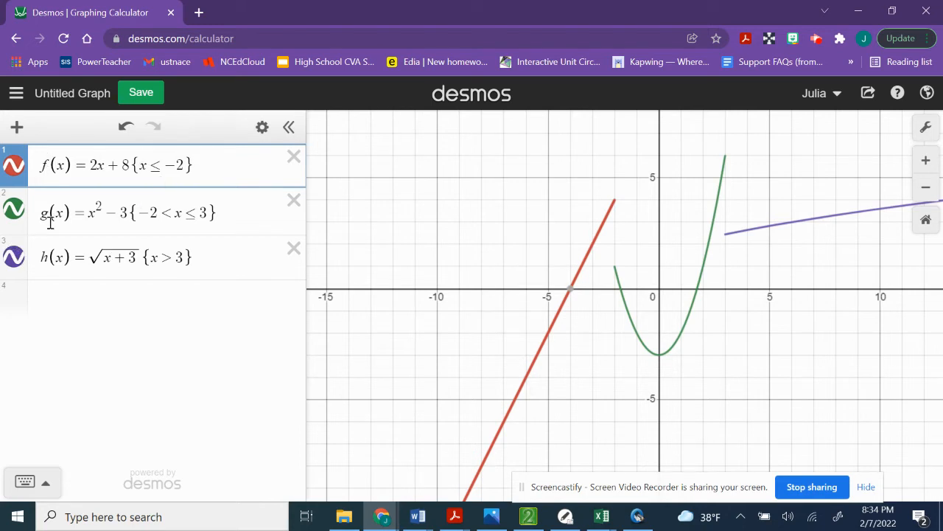
# Step: Evaluate f(−5) in a new expression line below h(x)
pyautogui.click(45, 297)
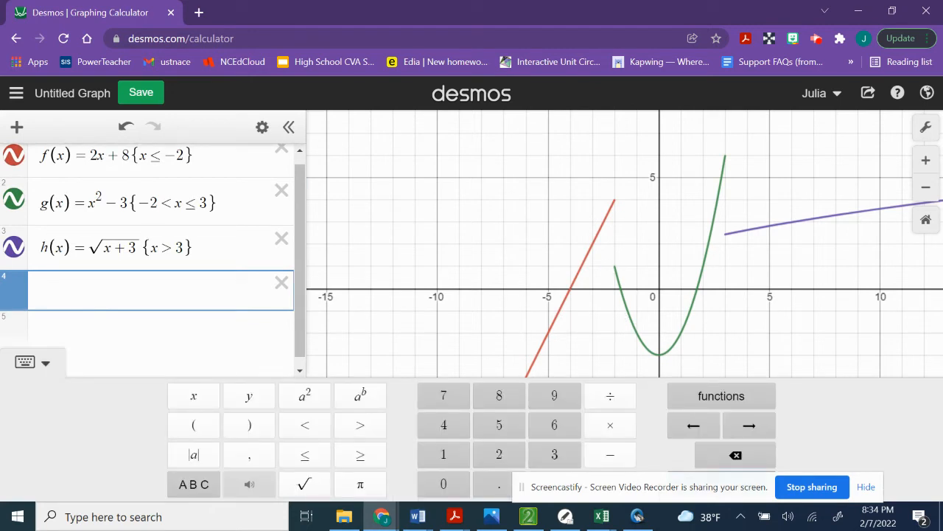
pyautogui.write('f(')
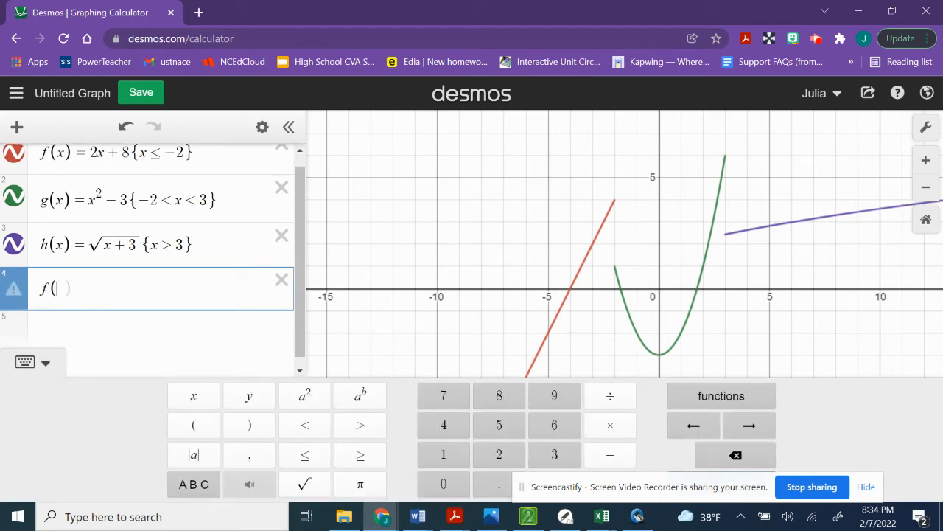
pyautogui.write('-5)')
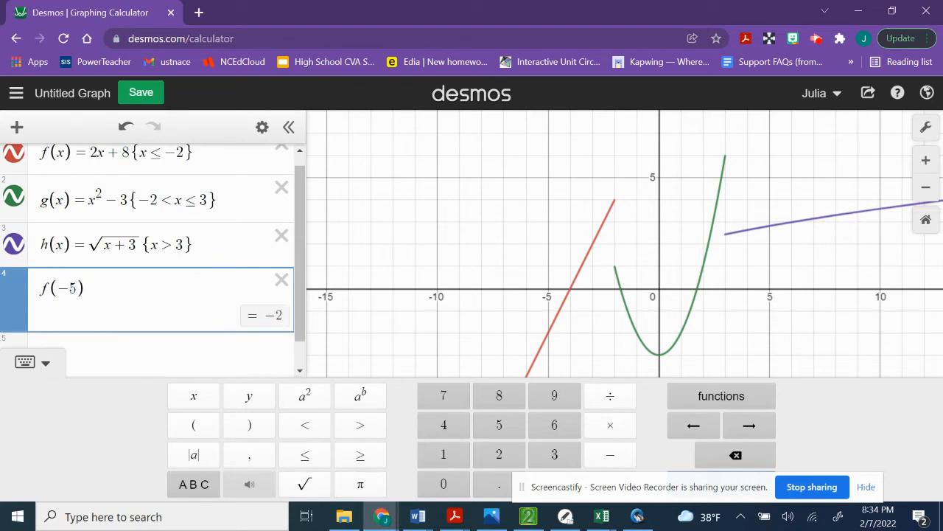
pyautogui.press('Return')
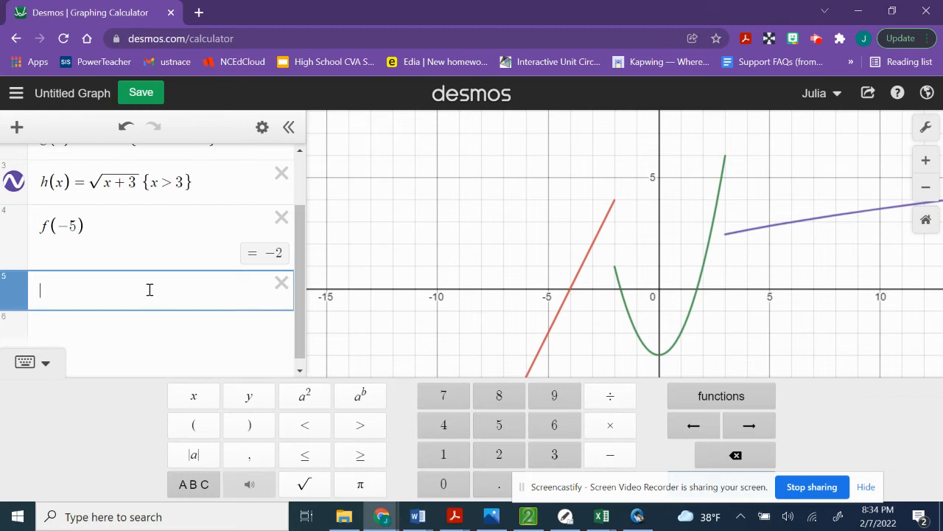
# Step: Enter the combined expression 2f(−4) − g(1) in the line below f(−5)
pyautogui.write('2f(4)')
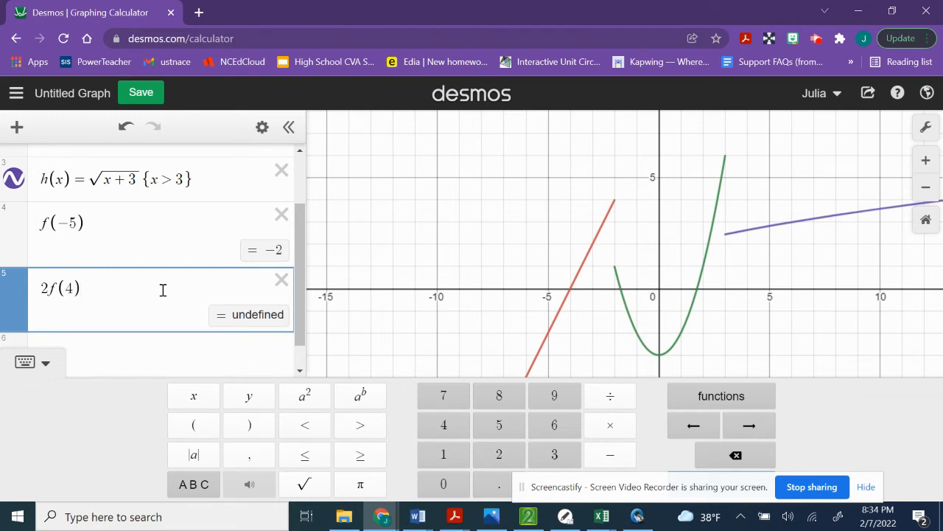
pyautogui.write('-')
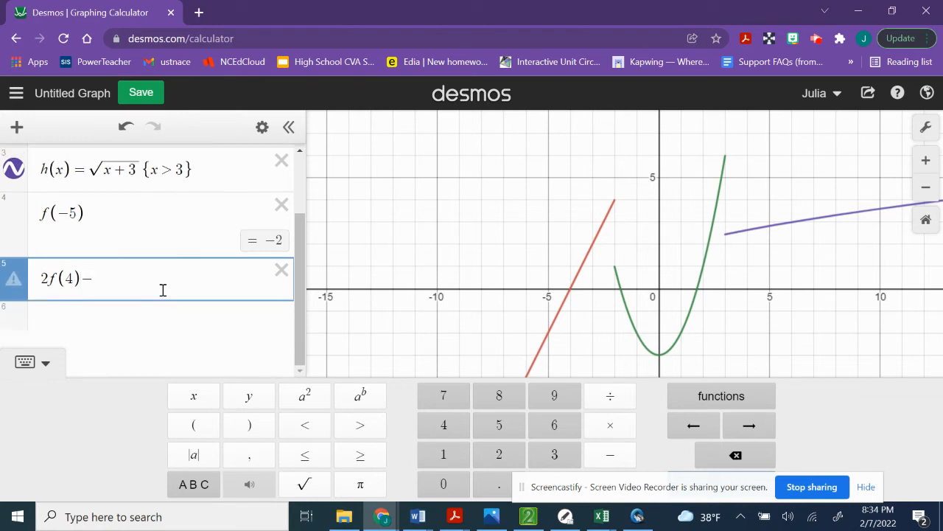
pyautogui.write('G')
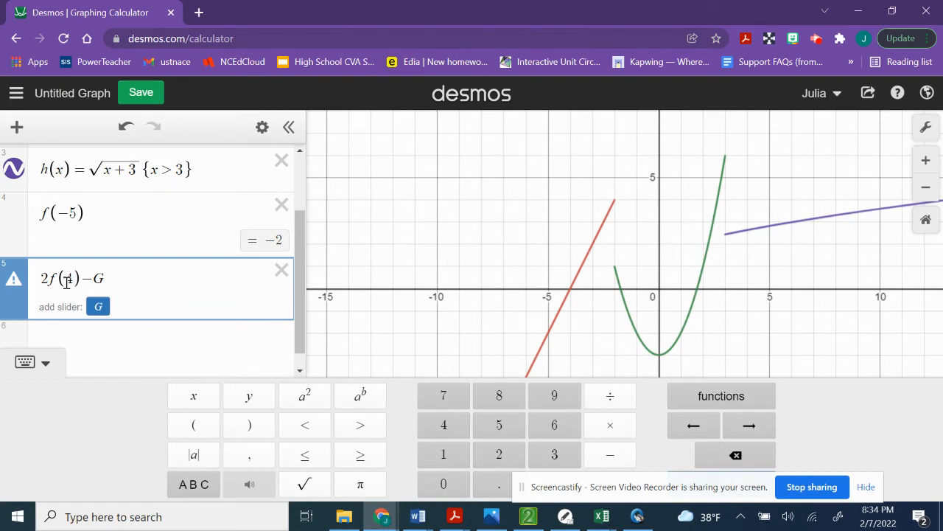
pyautogui.click(68, 279)
pyautogui.write('-')
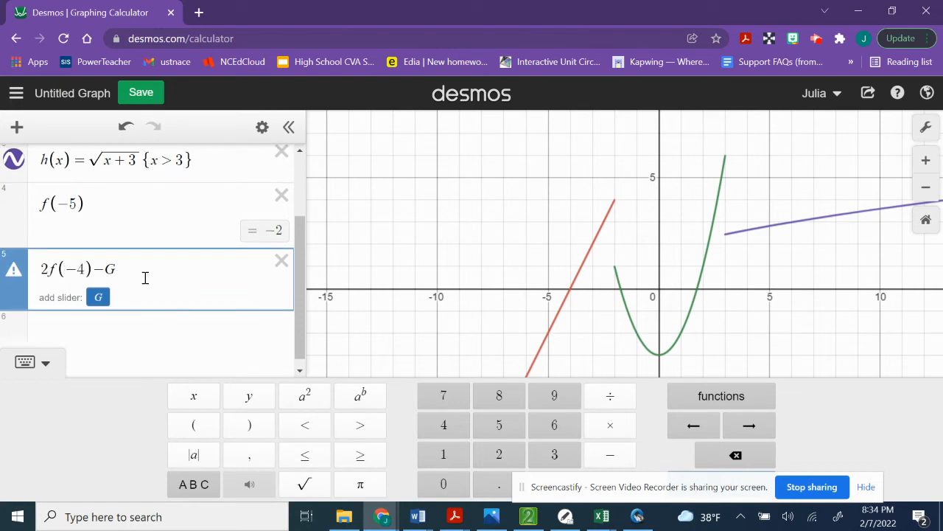
pyautogui.press('BackSpace')
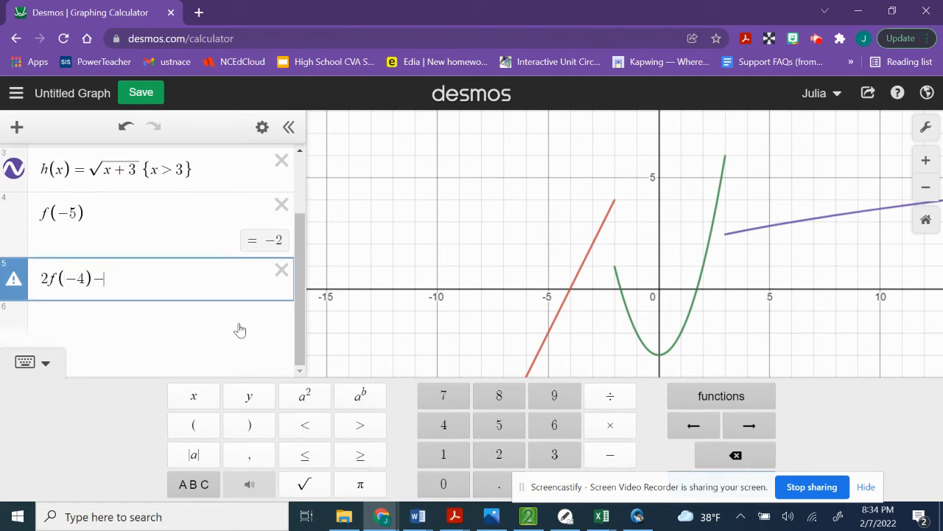
pyautogui.write('g(1)')
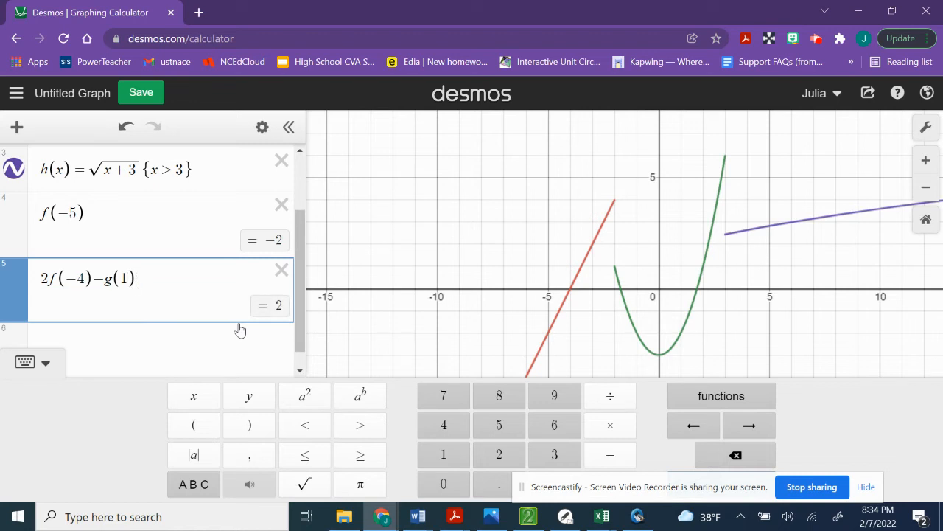
# Step: Add the term + 1/2 h(6) to the end of the 2f(−4) − g(1) expression
pyautogui.write('+1/2')
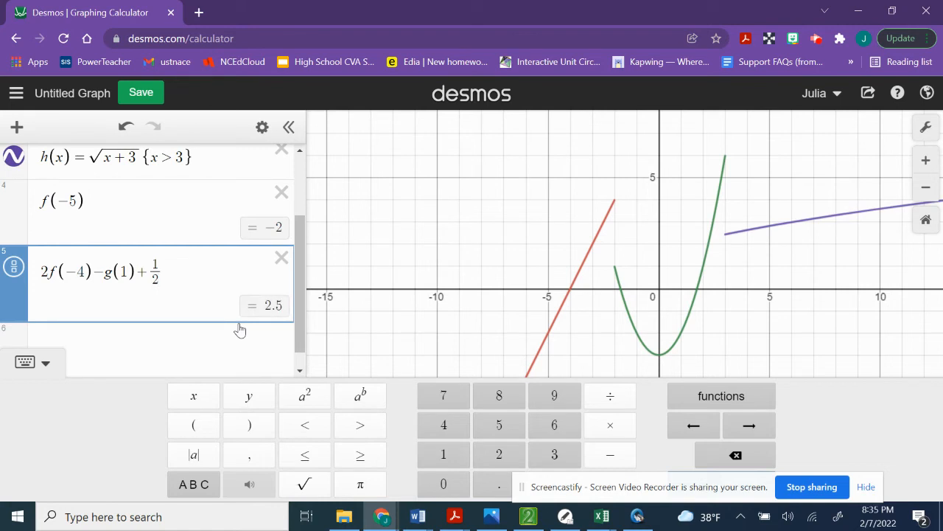
pyautogui.write('(')
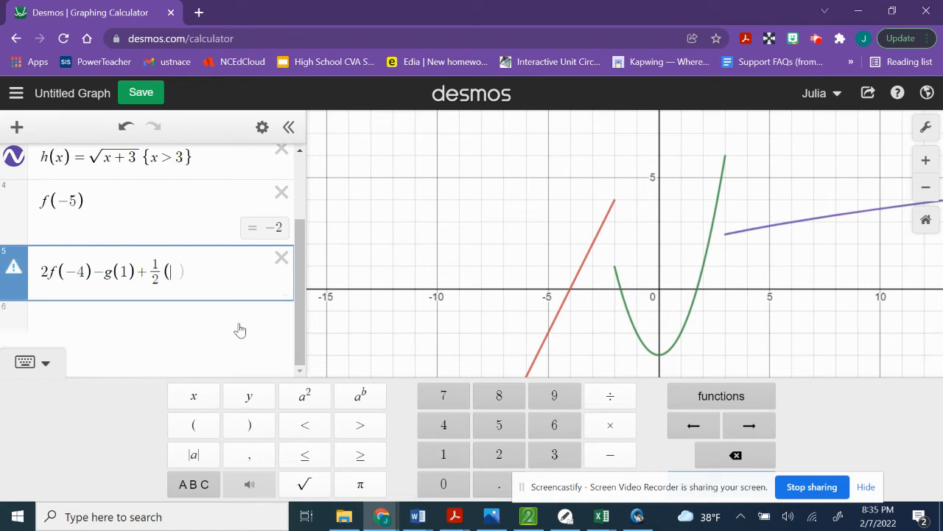
pyautogui.write('h')
pyautogui.press('BackSpace')
pyautogui.press('BackSpace')
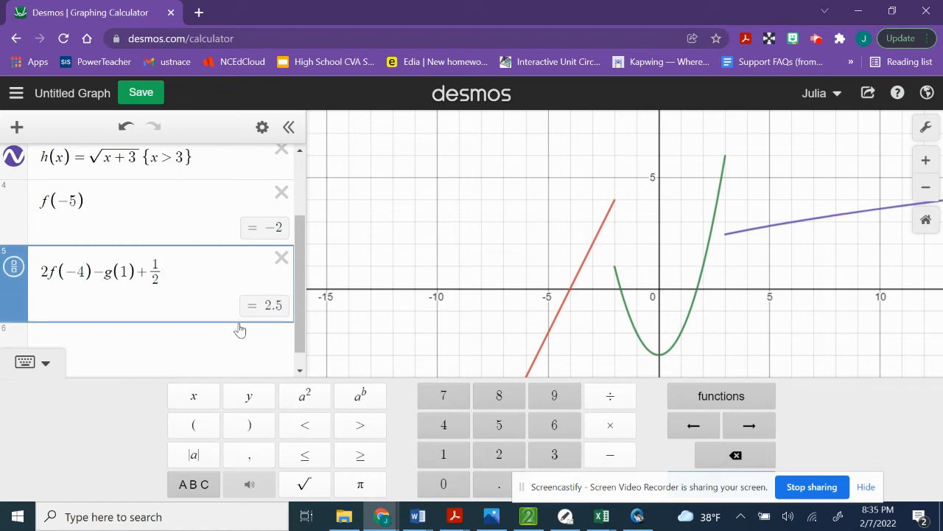
pyautogui.write('h(')
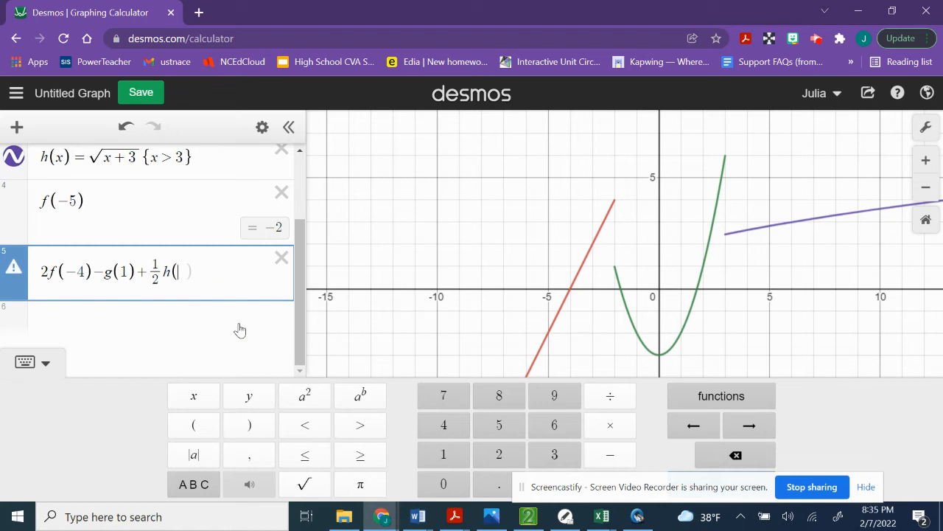
pyautogui.write('6)')
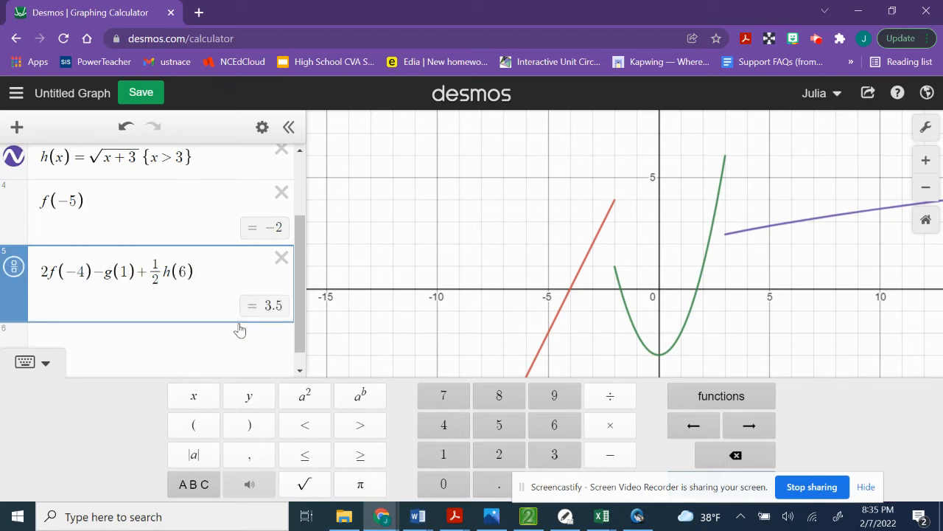
pyautogui.press('Return')
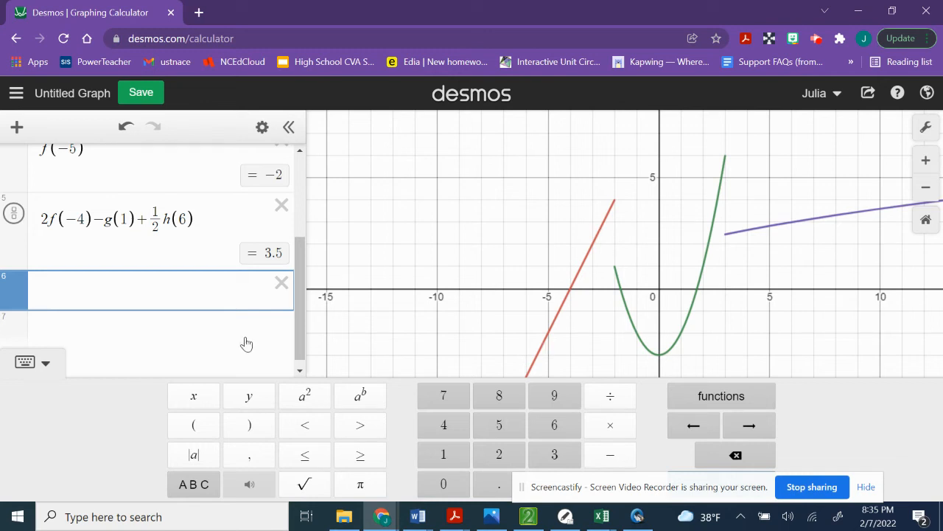
# Step: Hide the on-screen keypad and delete the f(−5) expression
pyautogui.click(22, 364)
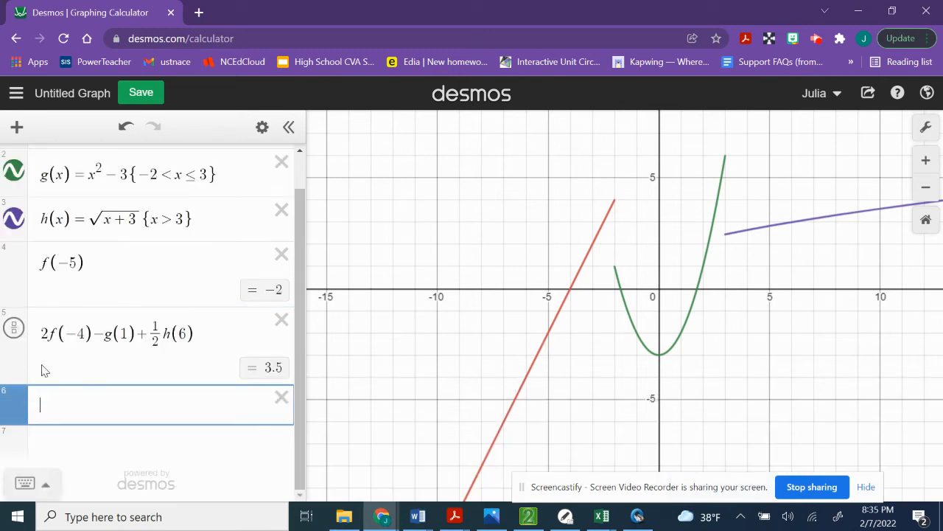
pyautogui.scroll(1, 72, 307)
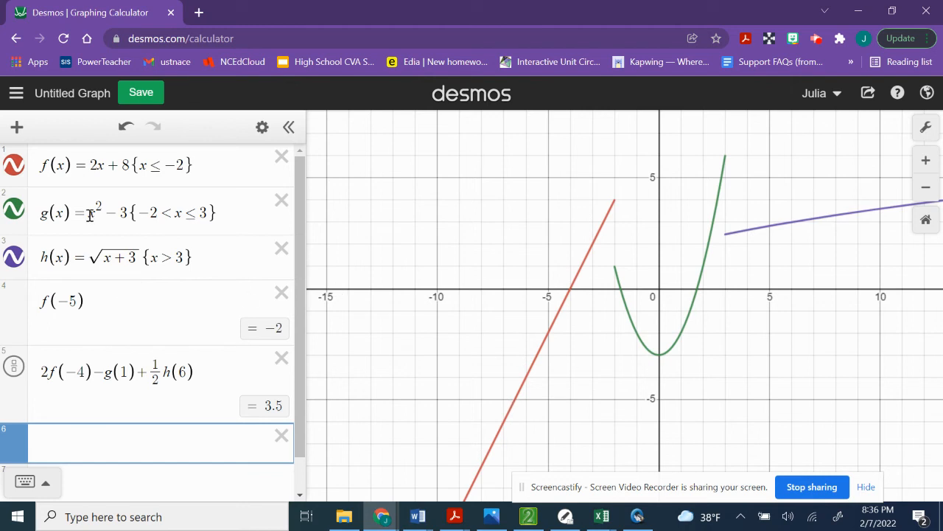
pyautogui.click(281, 293)
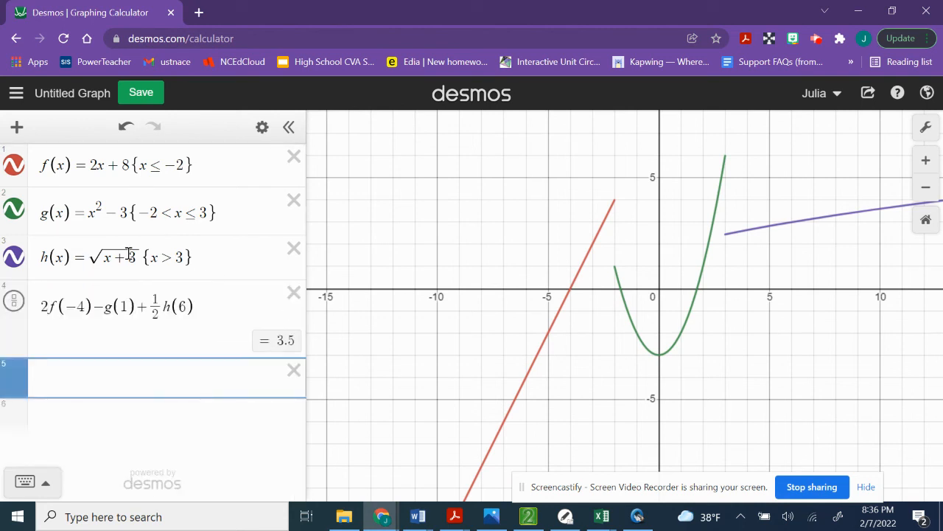
# Step: Rename both g(x) and h(x) to f(x) so that all three pieces share one function name
pyautogui.click(76, 221)
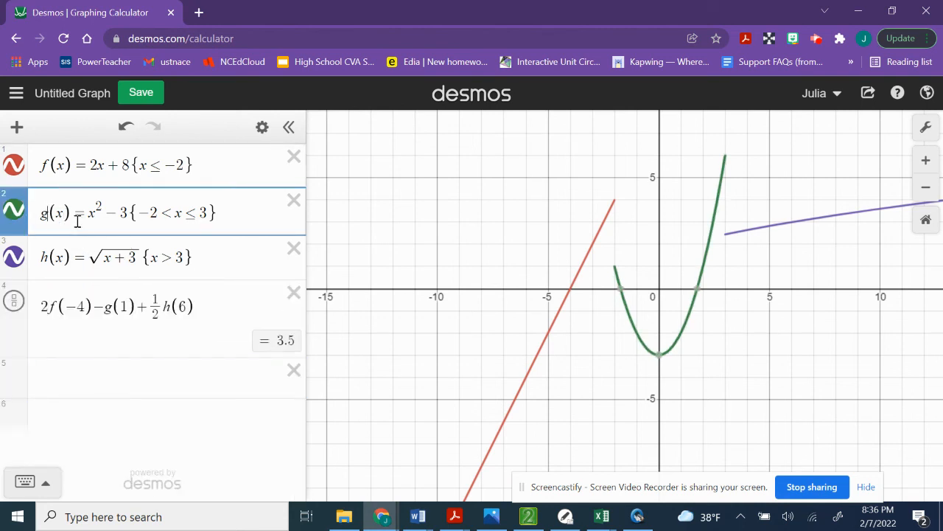
pyautogui.press('BackSpace')
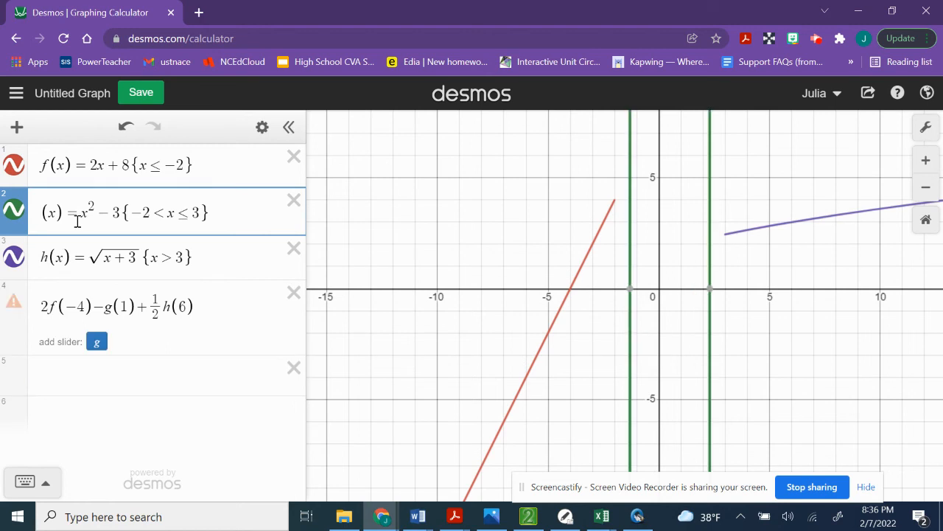
pyautogui.write('f')
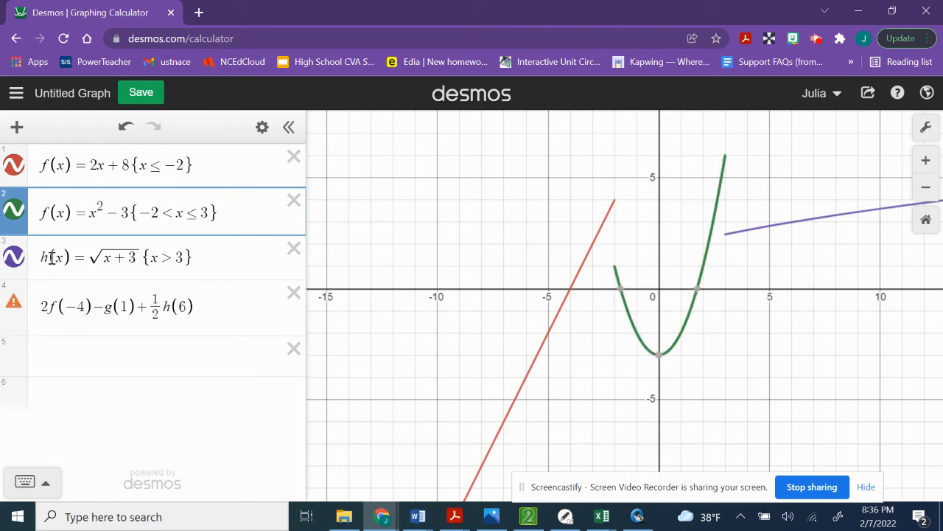
pyautogui.click(44, 256)
pyautogui.press('BackSpace')
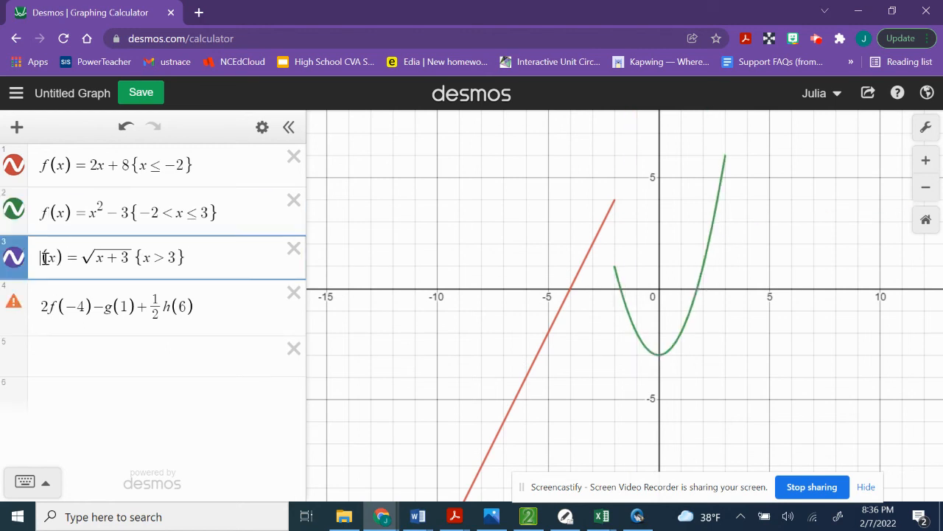
pyautogui.write('f')
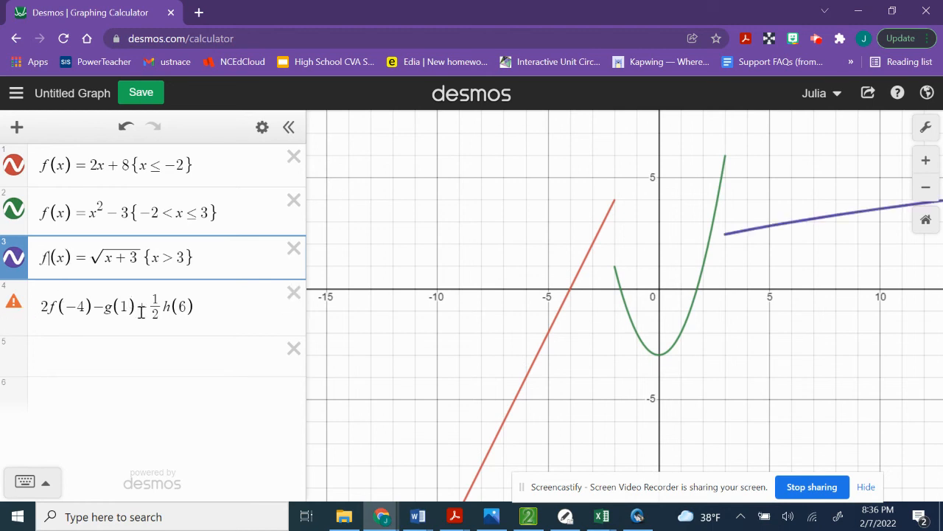
# Step: Delete the combined evaluation expression and restore the function names g(x) for the parabola and h(x) for the square root
pyautogui.click(294, 295)
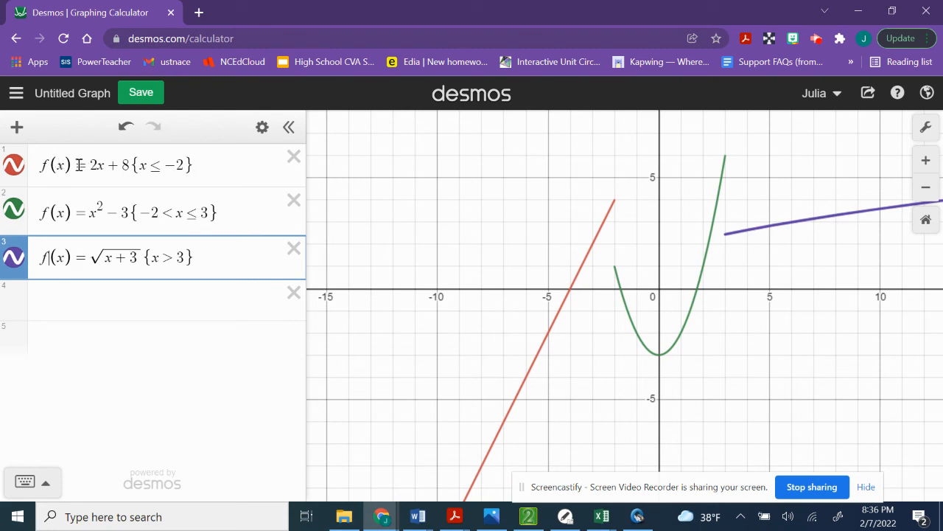
pyautogui.click(47, 214)
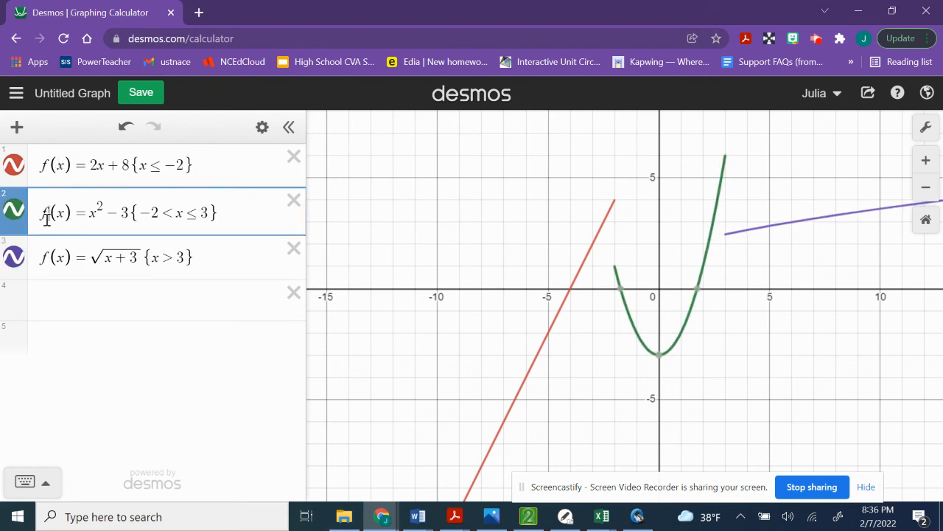
pyautogui.press('BackSpace')
pyautogui.write('g')
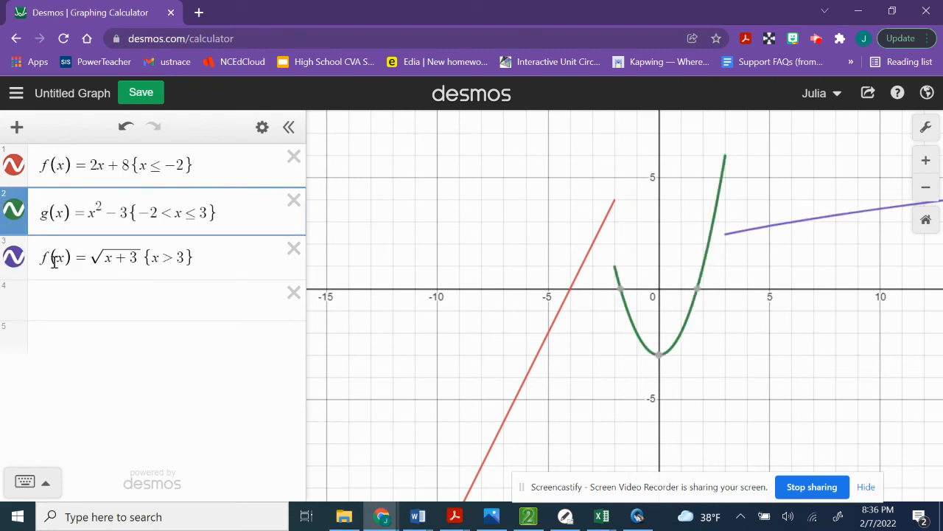
pyautogui.click(47, 262)
pyautogui.press('BackSpace')
pyautogui.write('h')
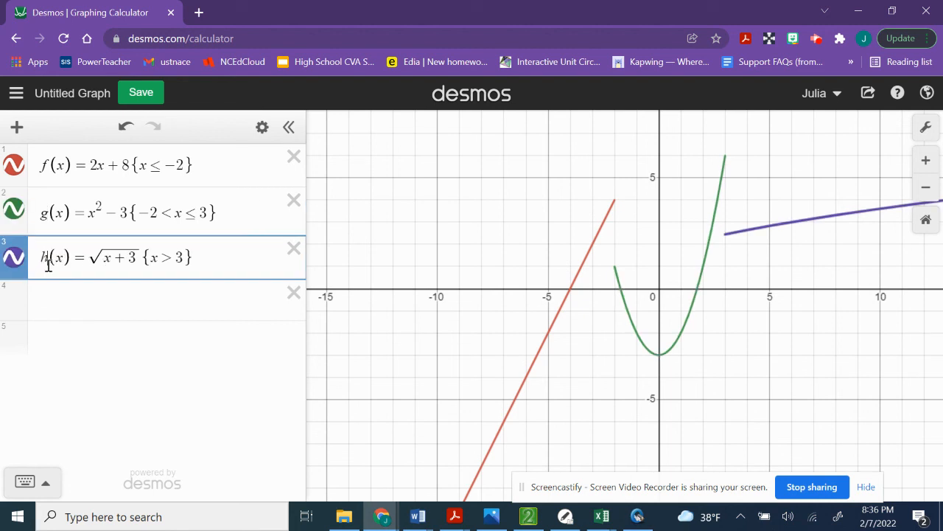
# Step: Create a table of values from the f(x) line and add rows for x = −5, −7 and −6
pyautogui.click(261, 127)
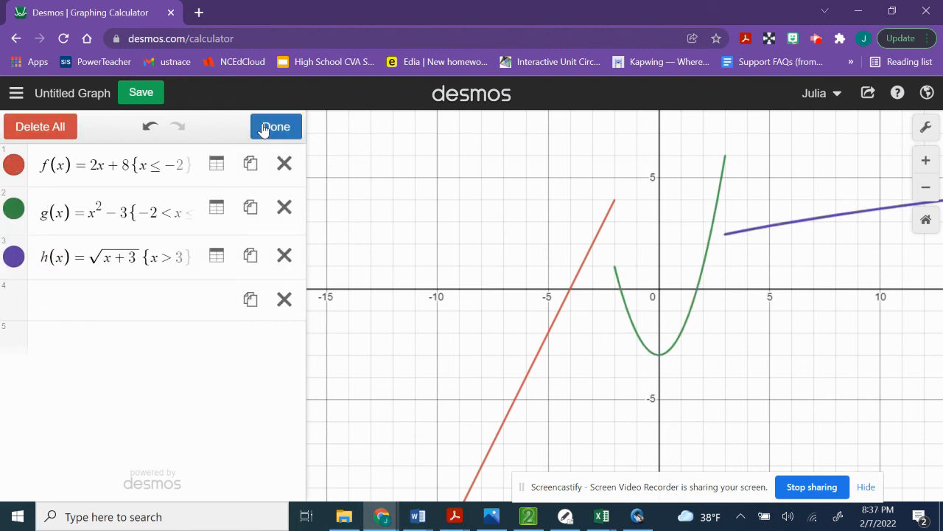
pyautogui.click(215, 163)
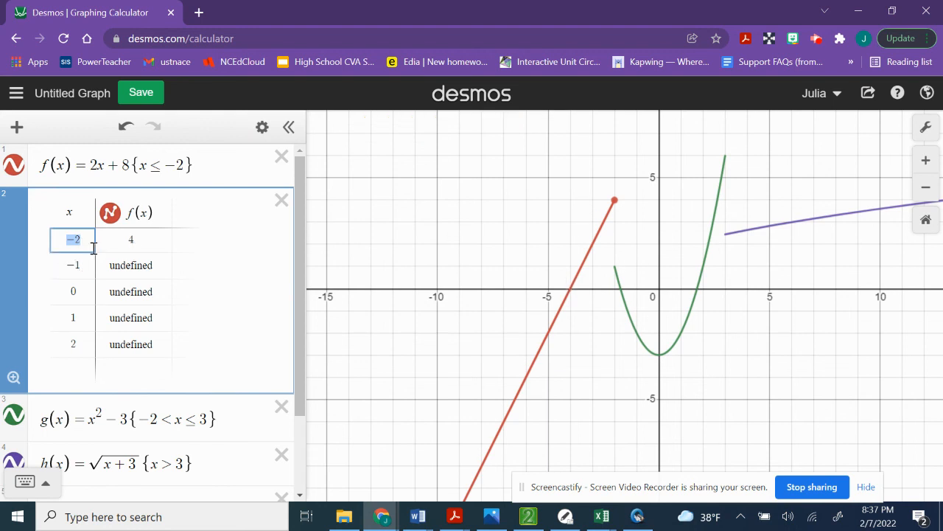
pyautogui.click(78, 383)
pyautogui.click(87, 368)
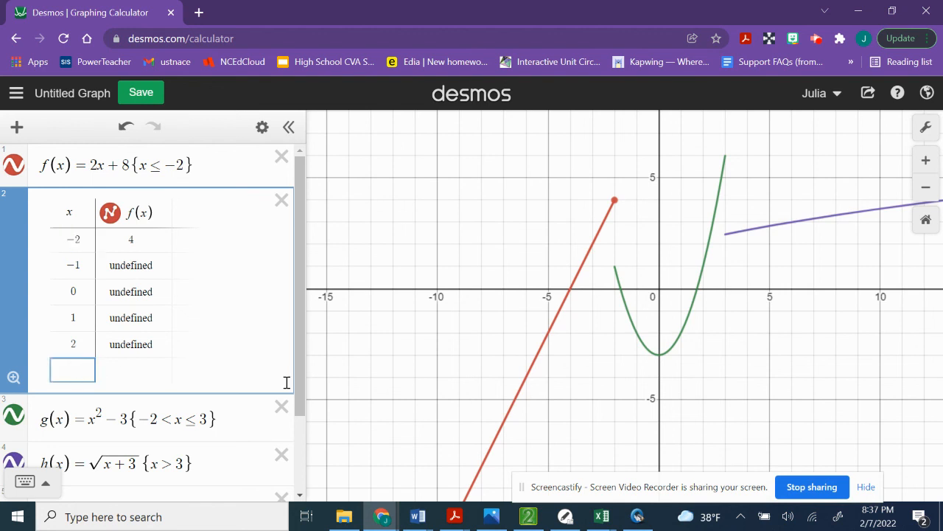
pyautogui.write('-5')
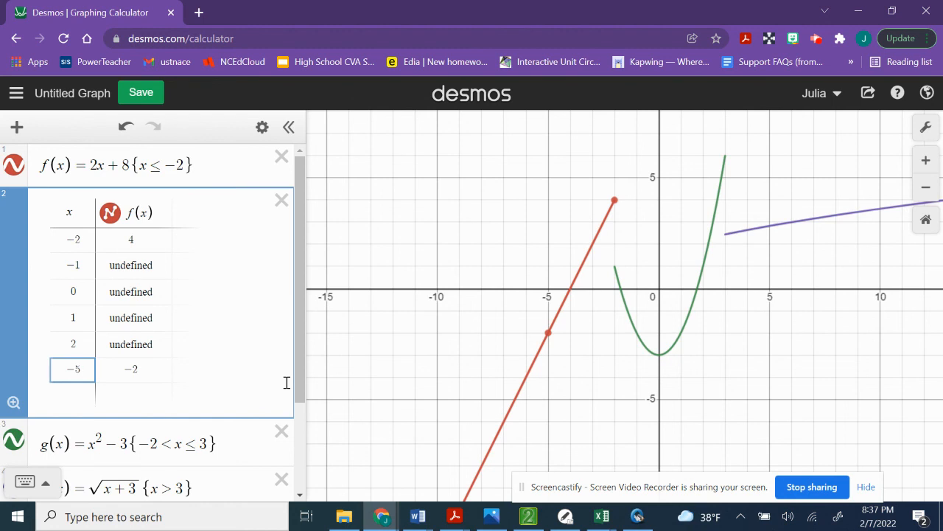
pyautogui.click(73, 394)
pyautogui.write('-7')
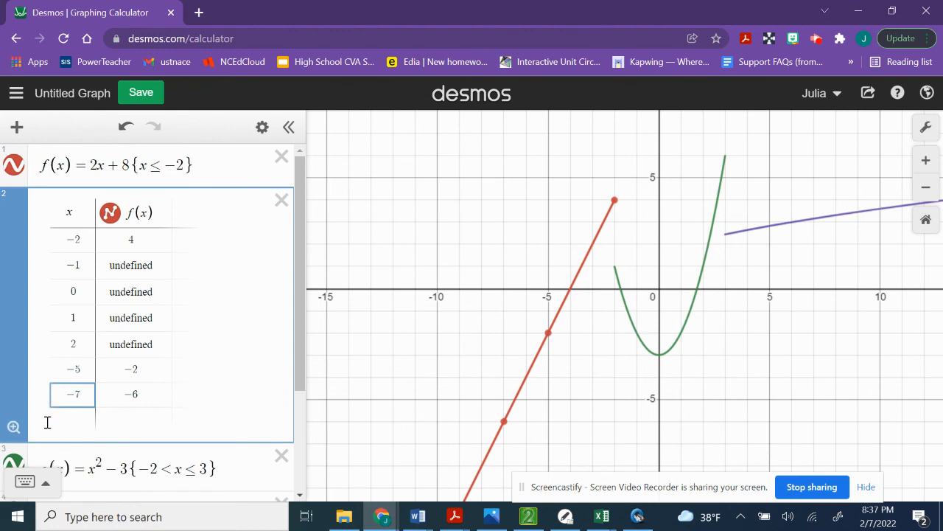
pyautogui.click(81, 424)
pyautogui.write('-6')
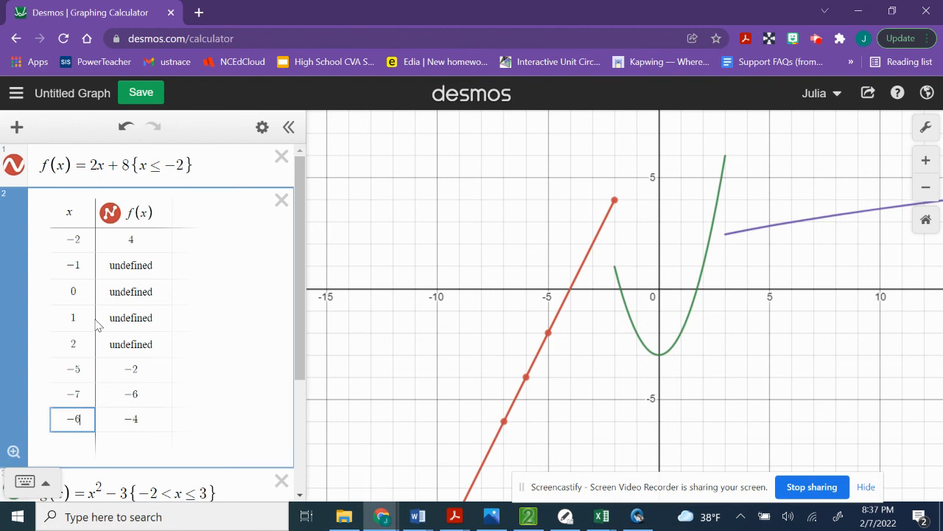
# Step: Create a table of values from the g(x) parabola expression
pyautogui.scroll(-4, 98, 325)
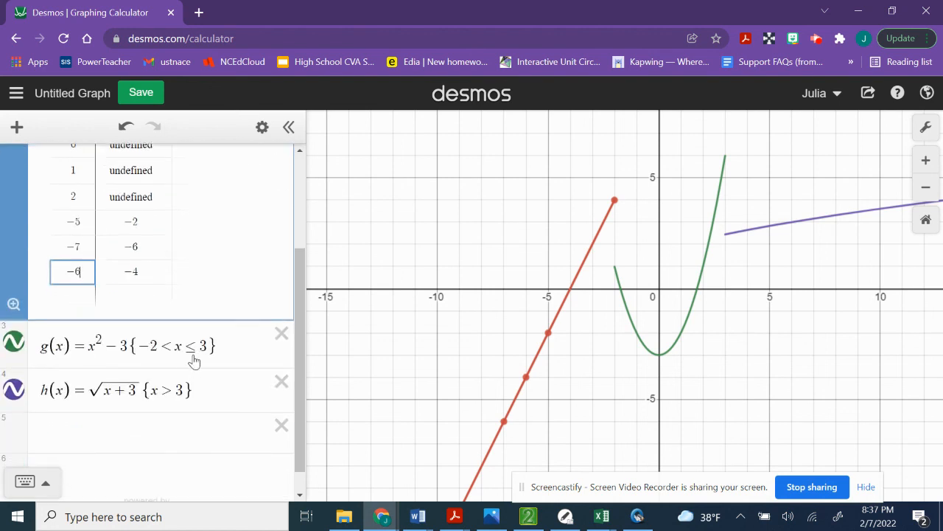
pyautogui.scroll(2, 257, 222)
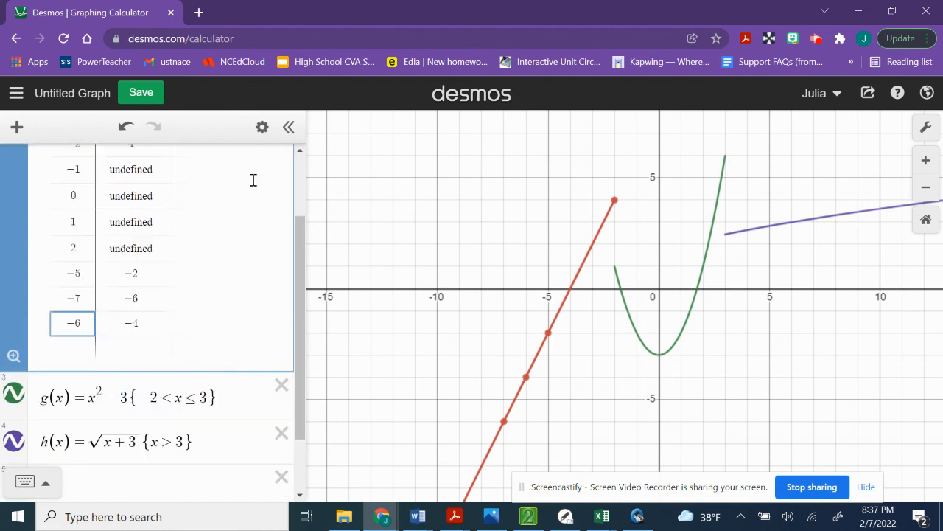
pyautogui.click(261, 127)
pyautogui.scroll(-4, 204, 392)
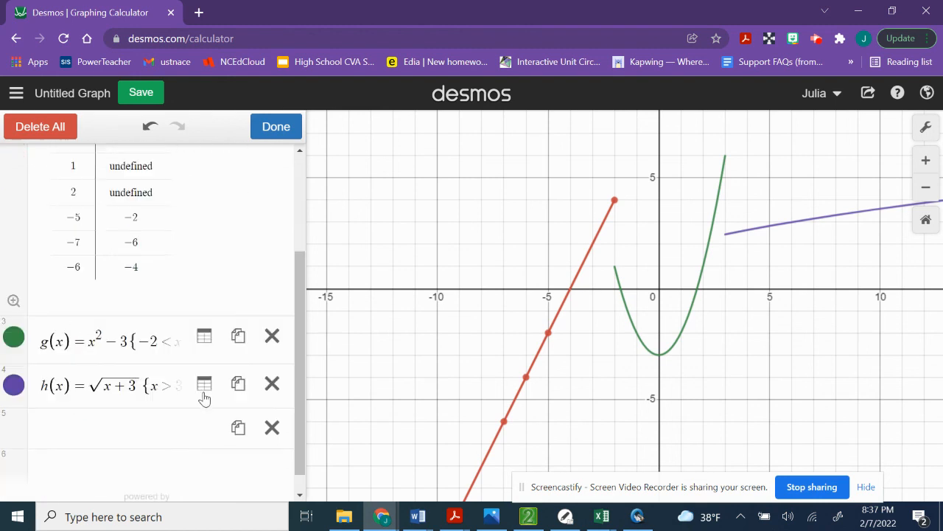
pyautogui.click(204, 335)
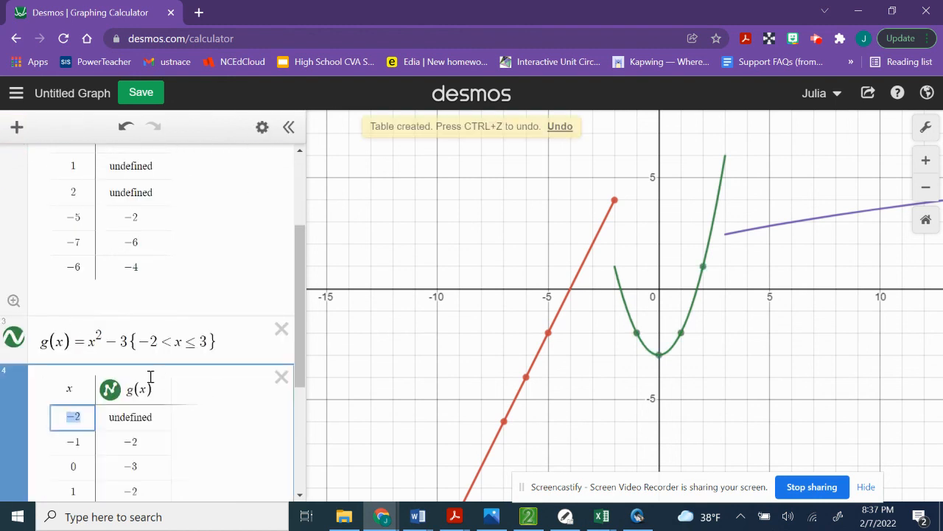
pyautogui.scroll(-2, 151, 424)
pyautogui.scroll(-1, 135, 398)
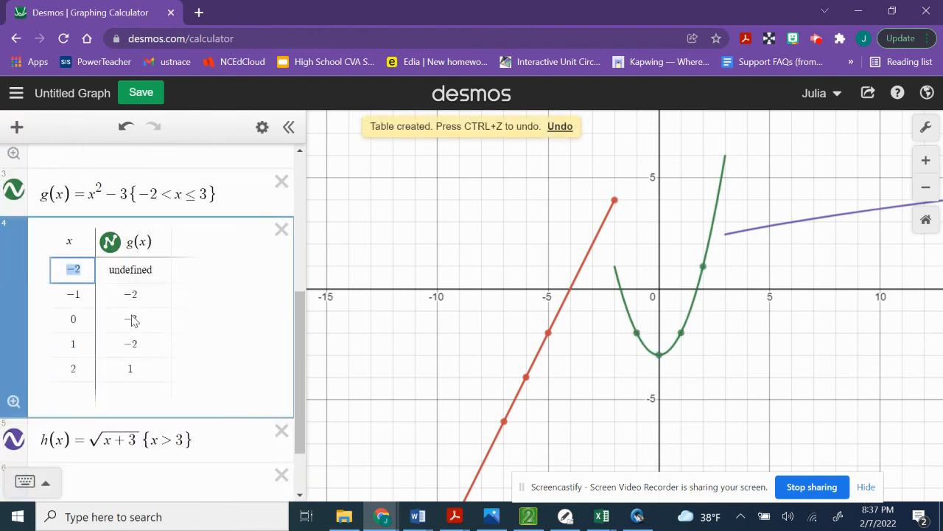